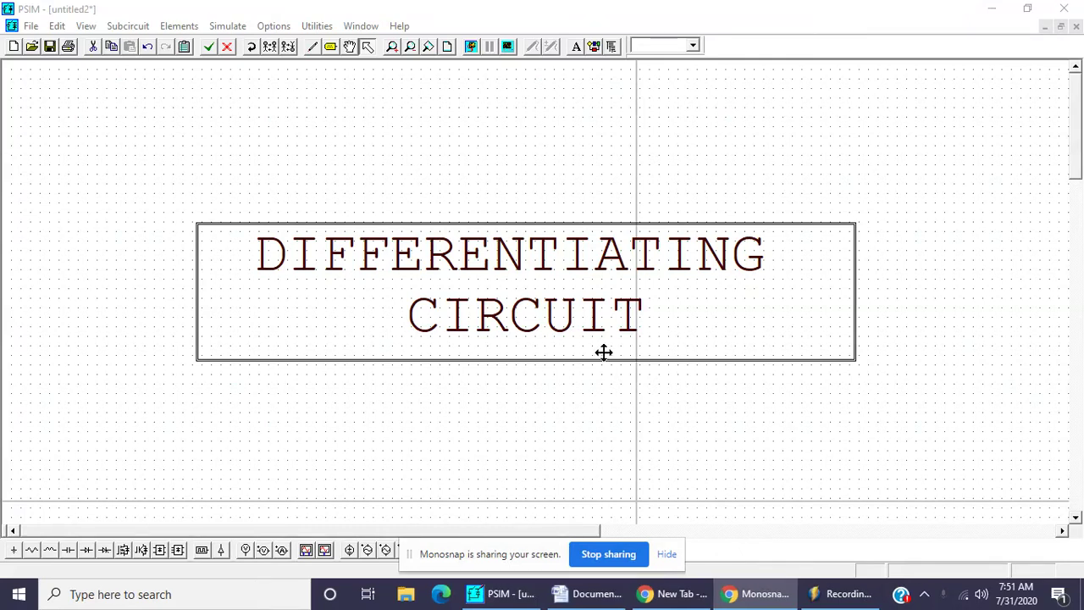
# Give the DIFFERENTIATING CIRCUIT title a smaller font and move it to the top-left of the sheet.
pyautogui.doubleClick(547, 307)
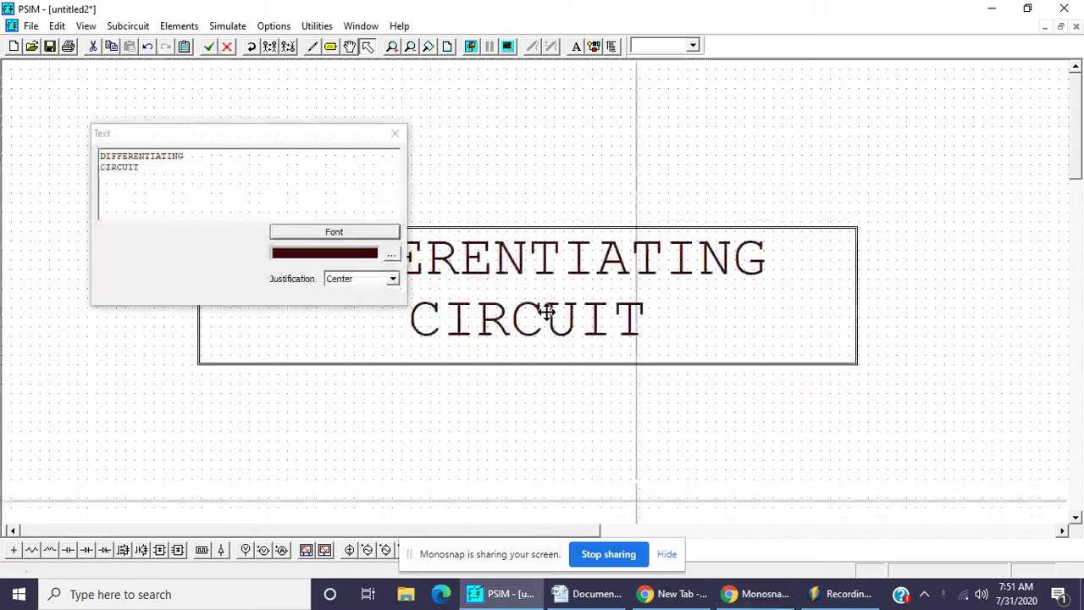
pyautogui.click(337, 236)
pyautogui.click(315, 151)
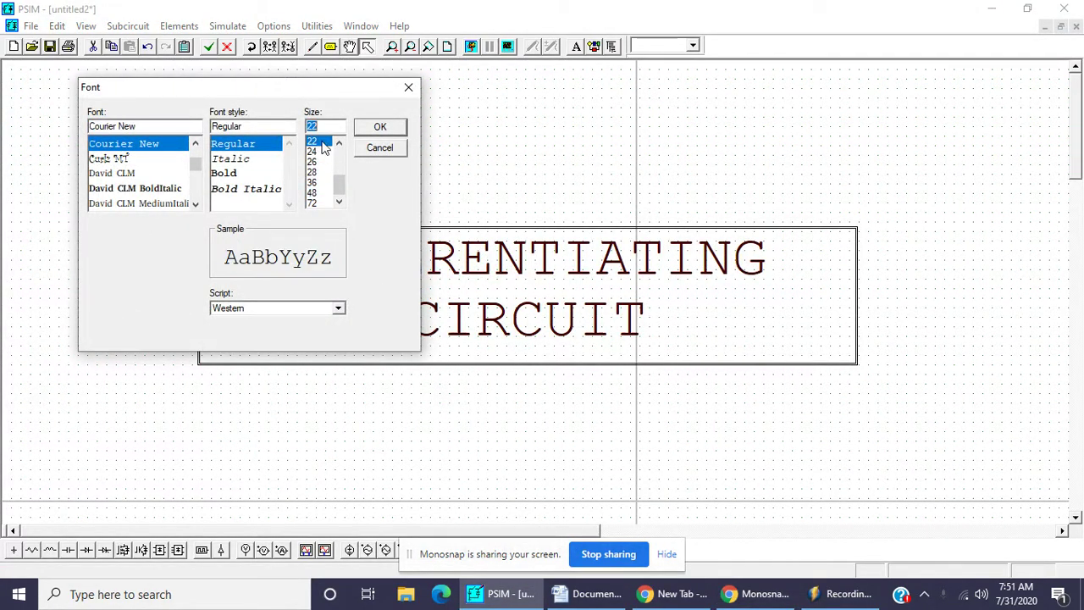
pyautogui.click(373, 129)
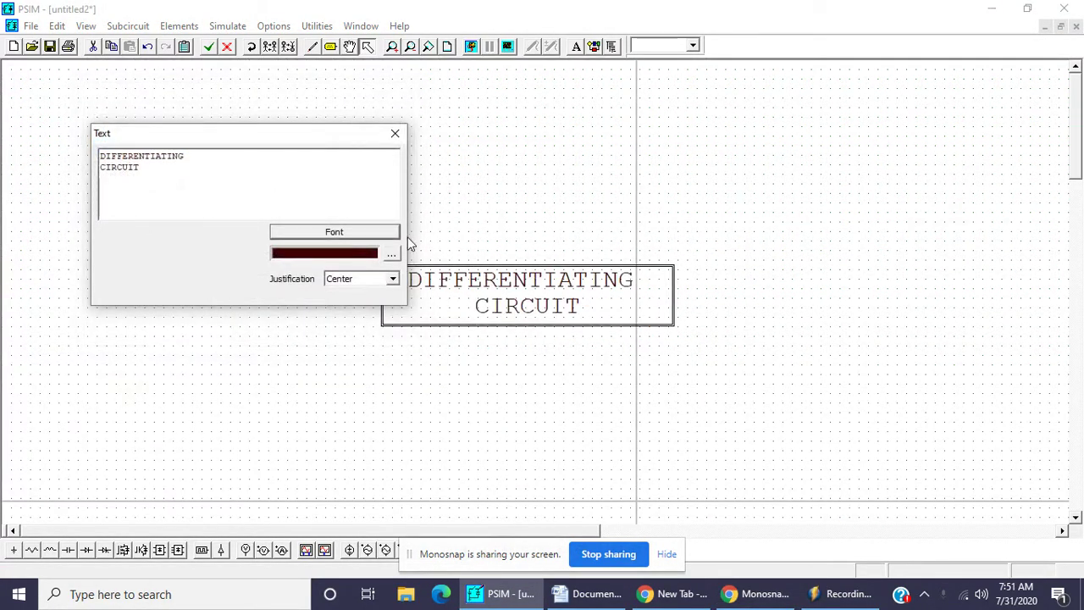
pyautogui.click(395, 133)
pyautogui.moveTo(511, 278); pyautogui.dragTo(363, 113)
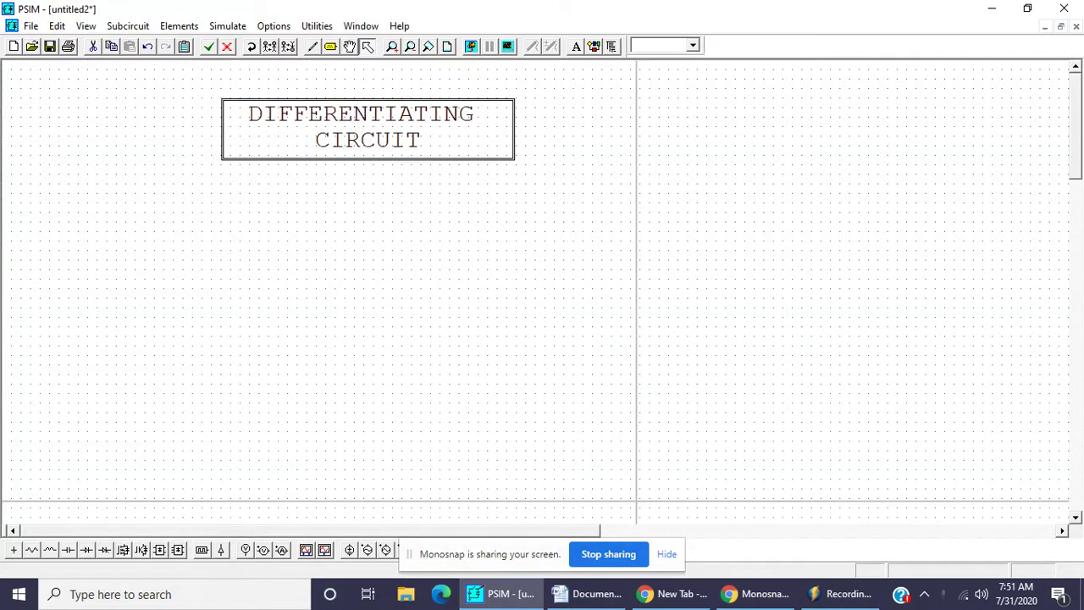
# Place a capacitor and, to its right, a resistor rotated to stand vertical.
pyautogui.click(67, 550)
pyautogui.click(273, 250)
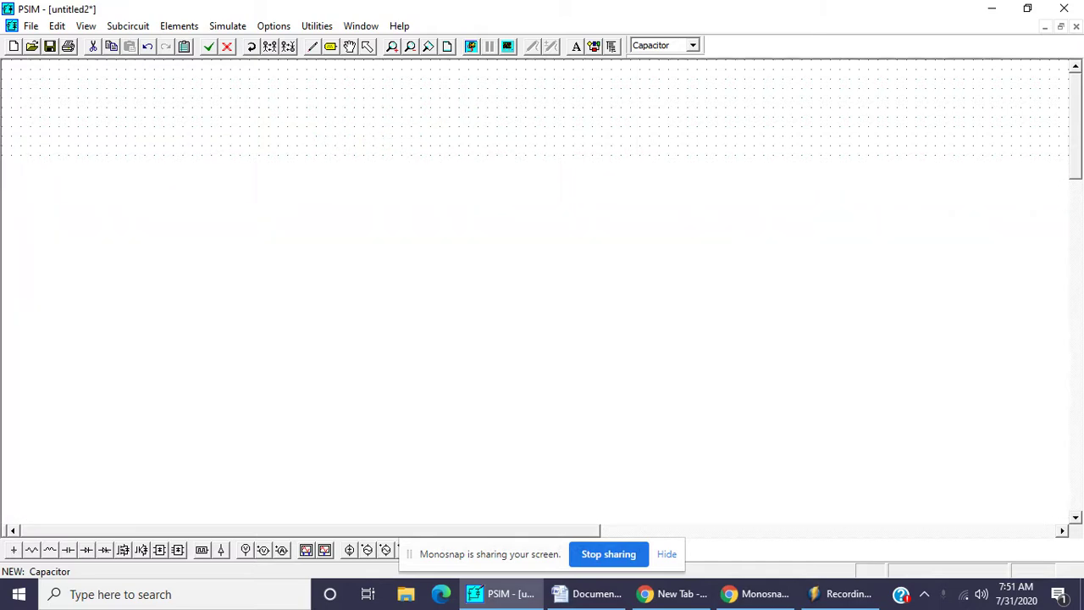
pyautogui.click(32, 550)
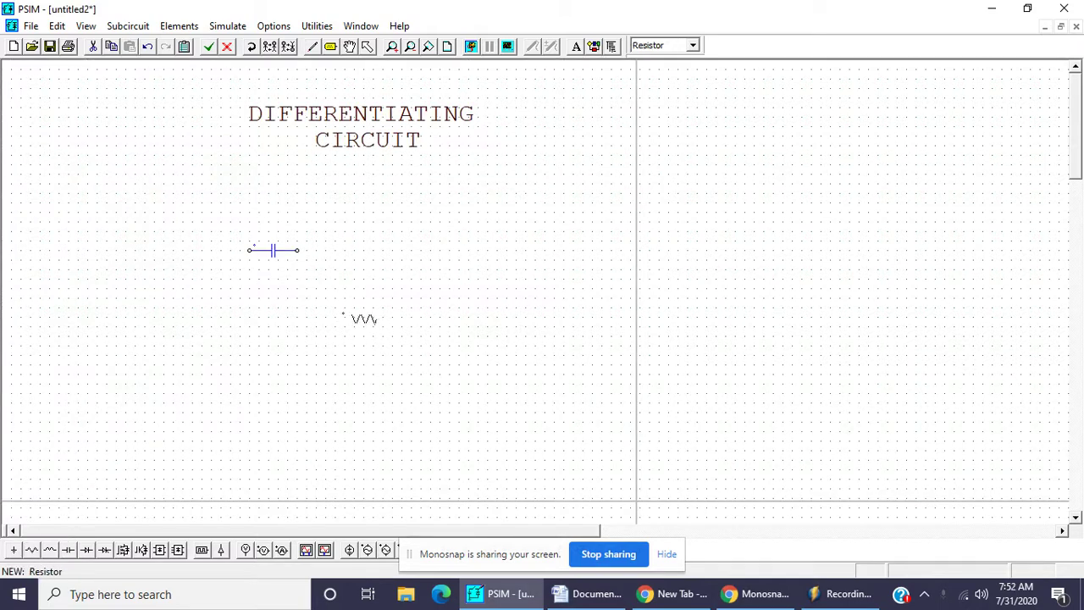
pyautogui.rightClick(371, 317)
pyautogui.click(402, 314)
pyautogui.moveTo(446, 552); pyautogui.dragTo(772, 486)
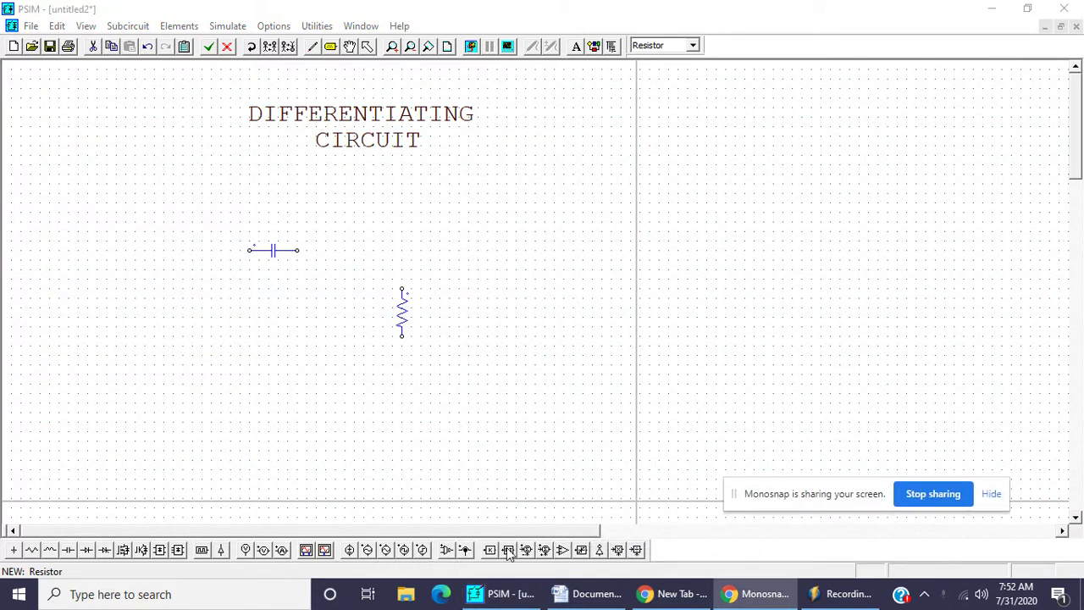
# Place a square-wave voltage source left of the resistor and nudge the resistor slightly down.
pyautogui.click(404, 550)
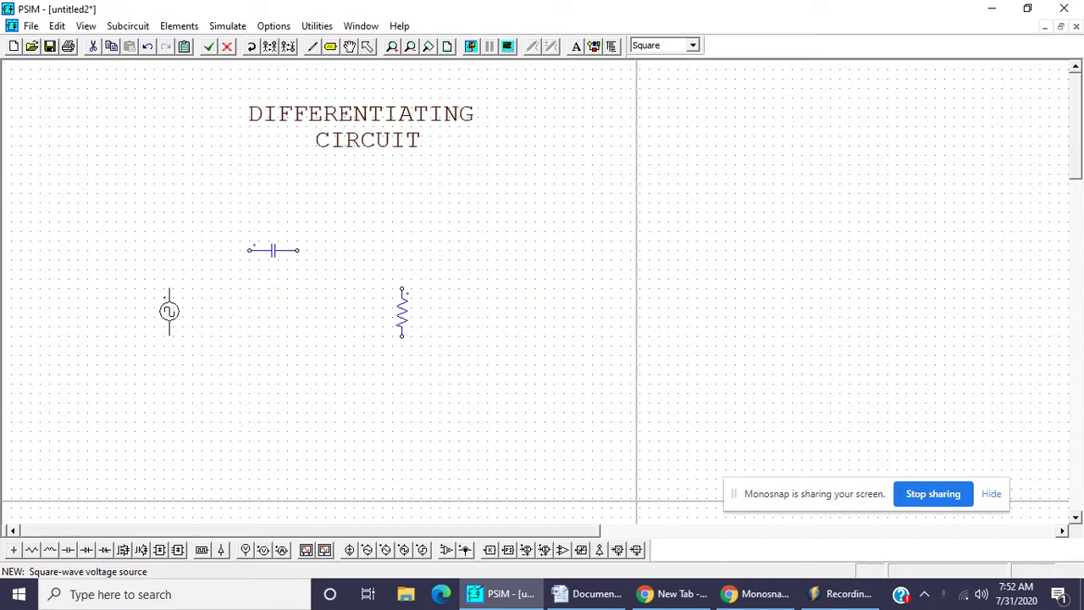
pyautogui.click(154, 322)
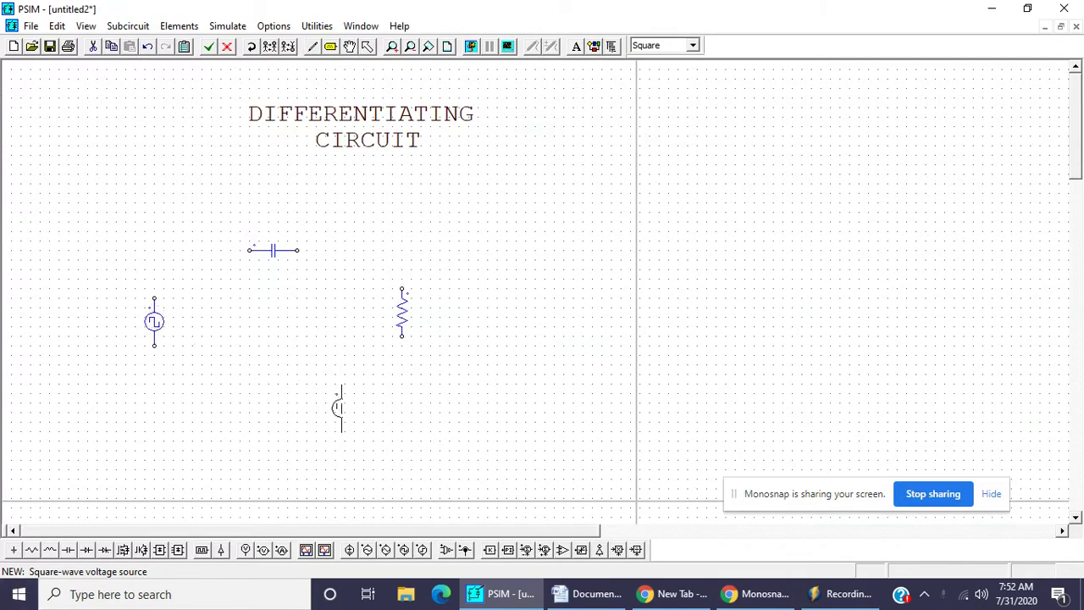
pyautogui.press('Escape')
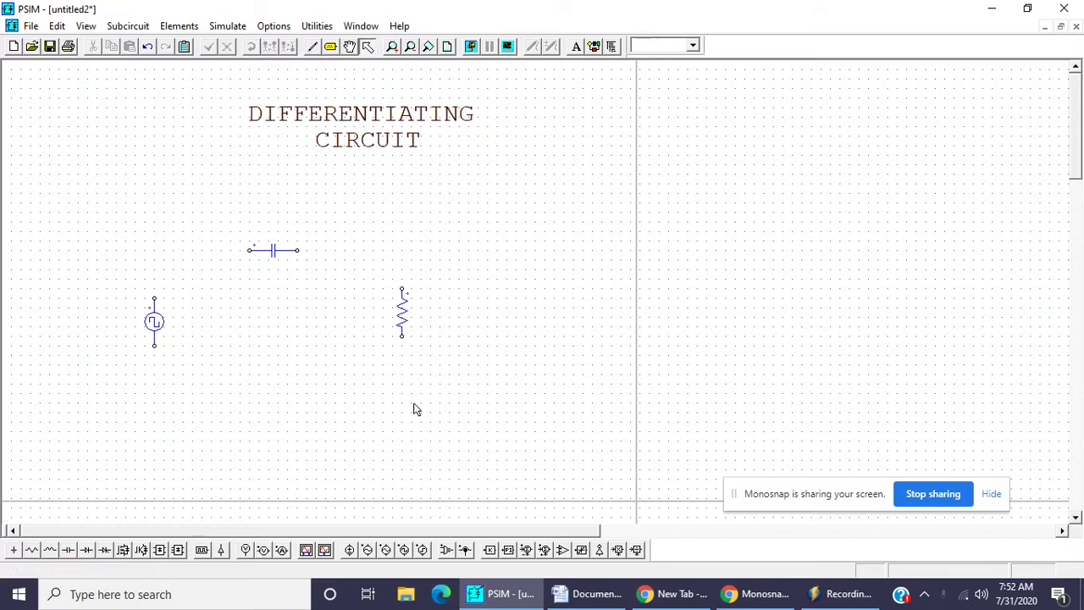
pyautogui.moveTo(401, 314); pyautogui.dragTo(403, 326)
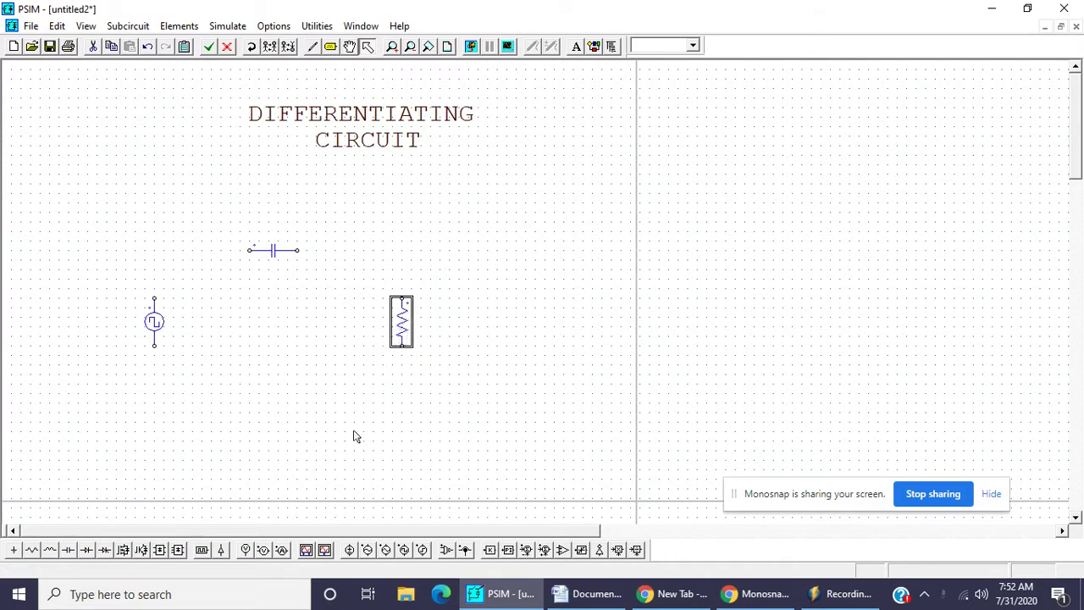
# Place two voltage probes, one beside the source and one beside the resistor.
pyautogui.click(271, 554)
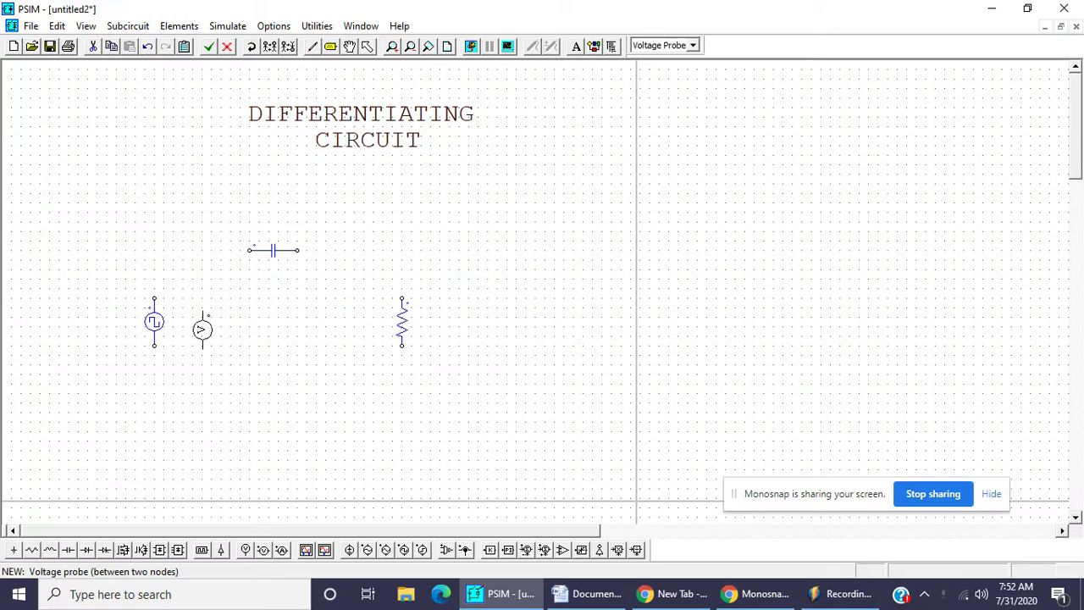
pyautogui.click(202, 317)
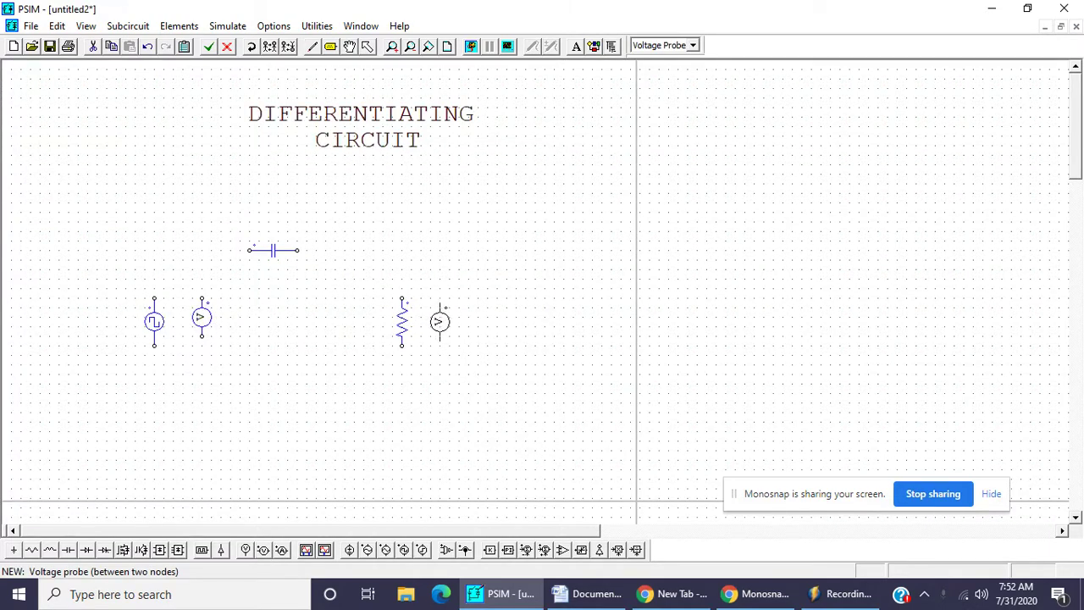
pyautogui.click(440, 327)
pyautogui.press('Escape')
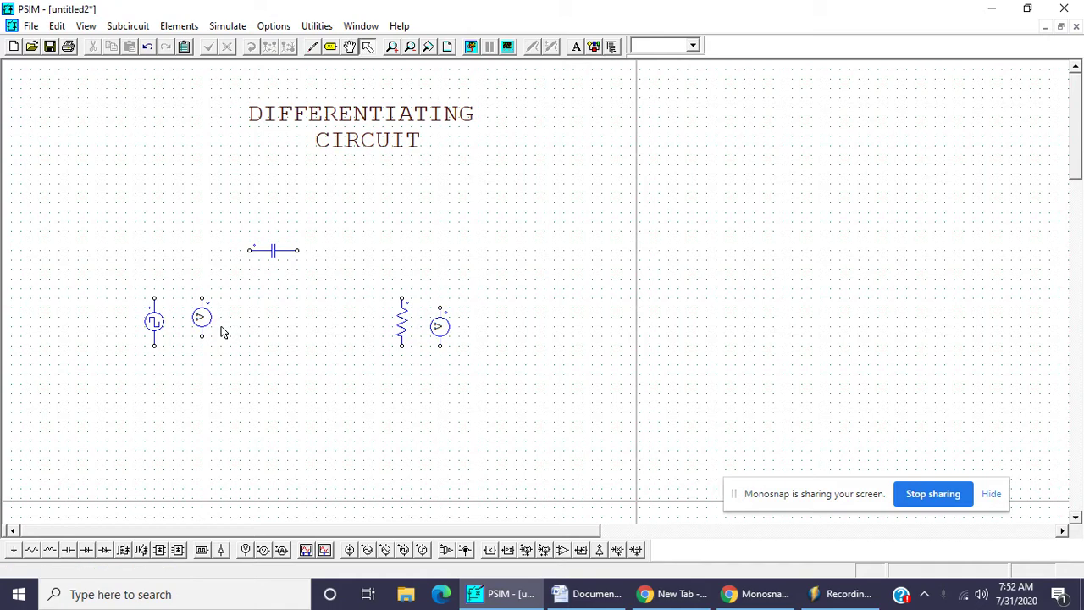
# Wire the source, capacitor and resistor into a closed loop.
pyautogui.click(313, 47)
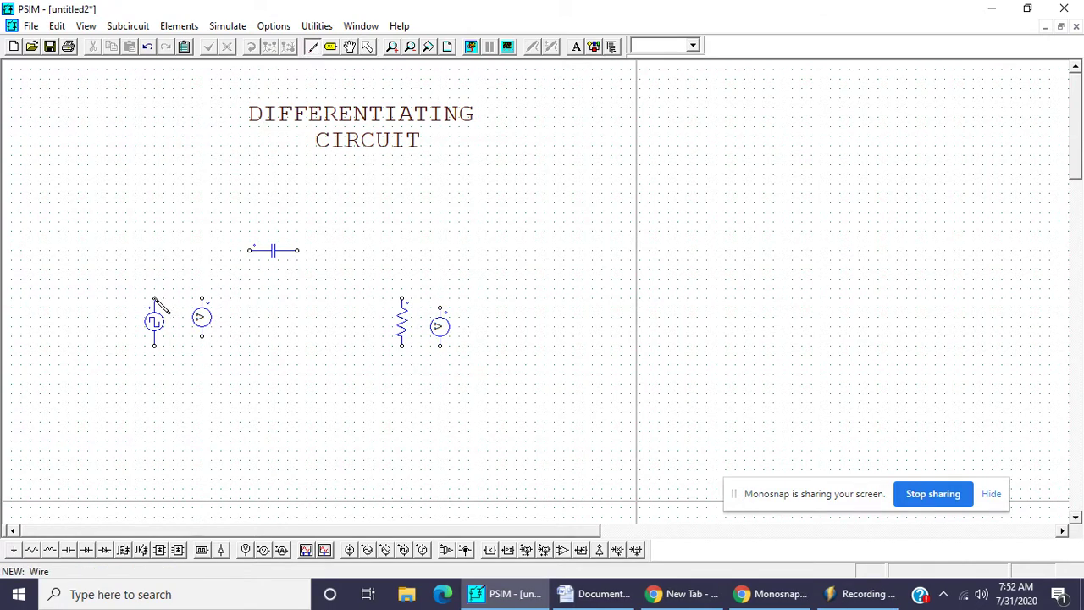
pyautogui.moveTo(154, 298)
pyautogui.mouseDown()
pyautogui.moveTo(225, 250)
pyautogui.moveTo(420, 254)
pyautogui.moveTo(401, 298)
pyautogui.mouseUp()
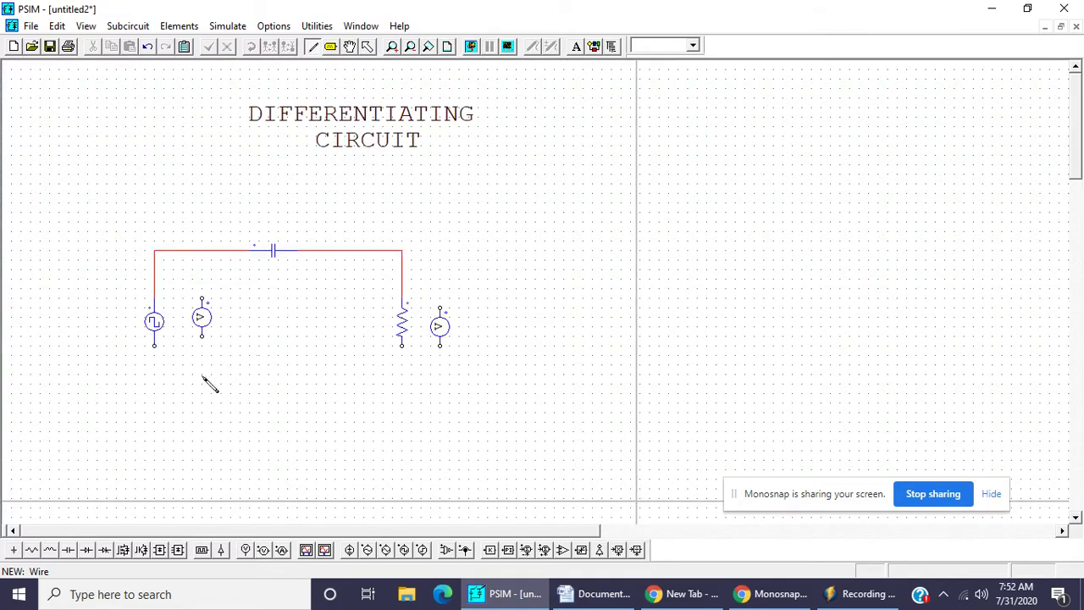
pyautogui.moveTo(155, 348)
pyautogui.mouseDown()
pyautogui.moveTo(177, 412)
pyautogui.moveTo(401, 430)
pyautogui.mouseUp()
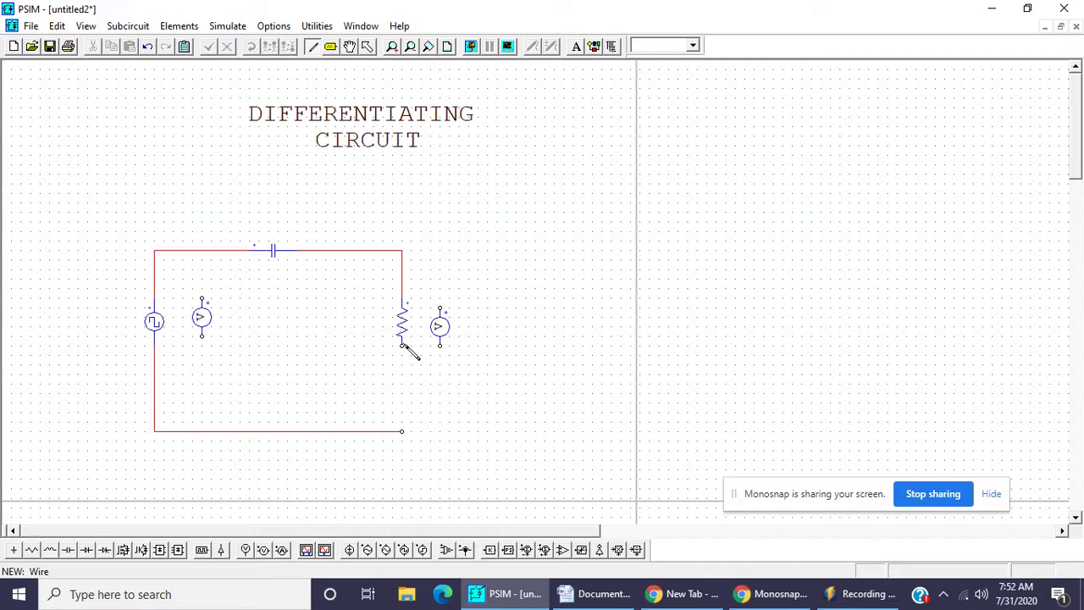
pyautogui.moveTo(405, 346); pyautogui.dragTo(403, 431)
pyautogui.press('Escape')
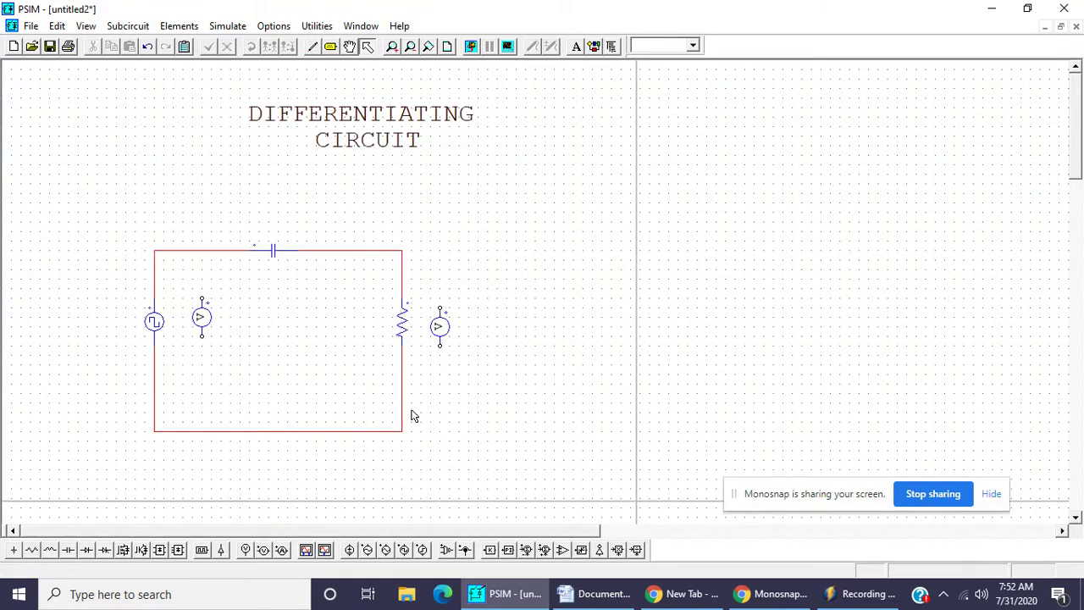
# Shift the left probe down and wire the probes across the source and the resistor.
pyautogui.click(203, 333)
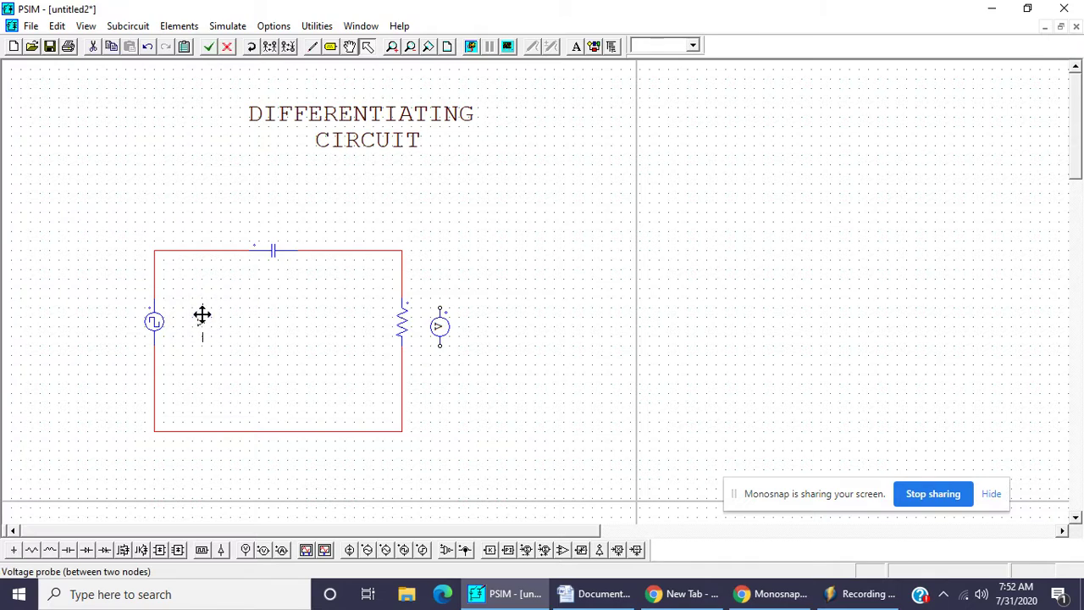
pyautogui.click(438, 326)
pyautogui.click(313, 48)
pyautogui.moveTo(156, 290)
pyautogui.mouseDown()
pyautogui.moveTo(194, 297)
pyautogui.moveTo(202, 314)
pyautogui.moveTo(188, 363)
pyautogui.moveTo(154, 364)
pyautogui.mouseUp()
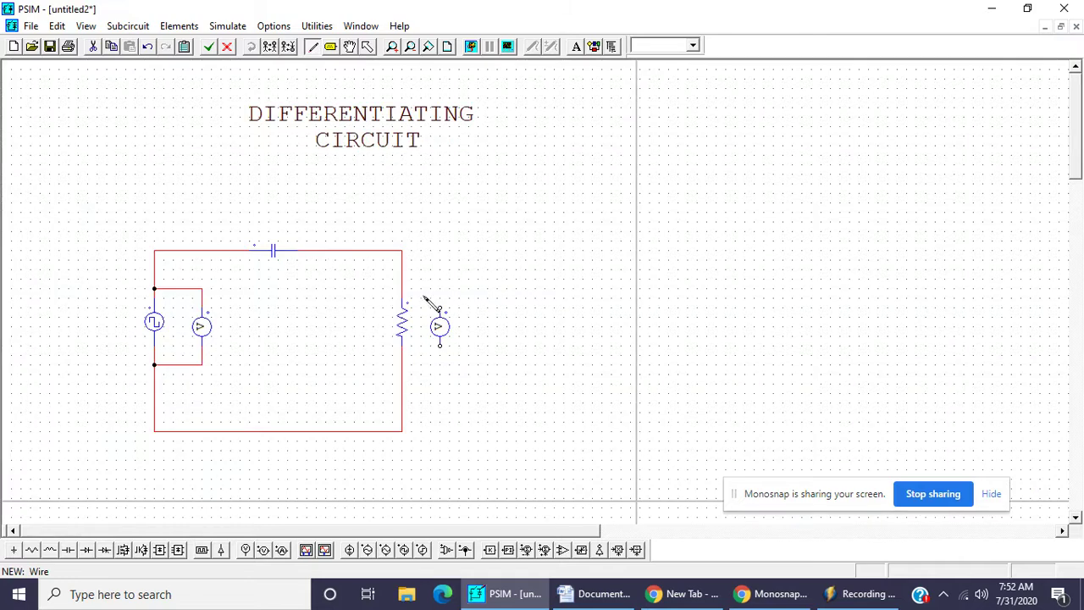
pyautogui.moveTo(403, 281); pyautogui.dragTo(402, 364)
pyautogui.press('Escape')
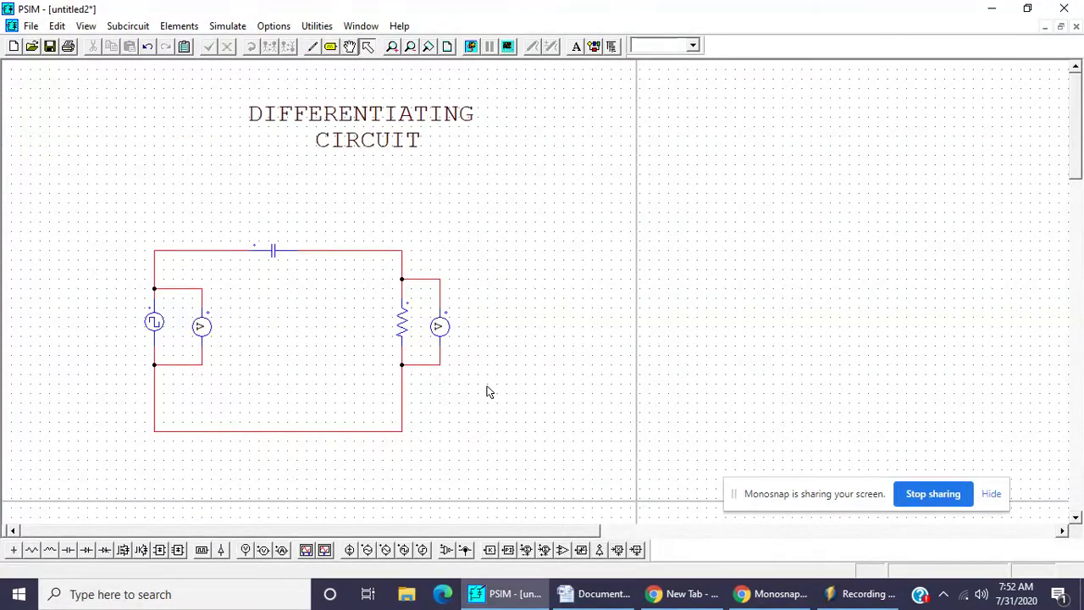
# Name the voltage probe across the resistor Vout.
pyautogui.doubleClick(440, 327)
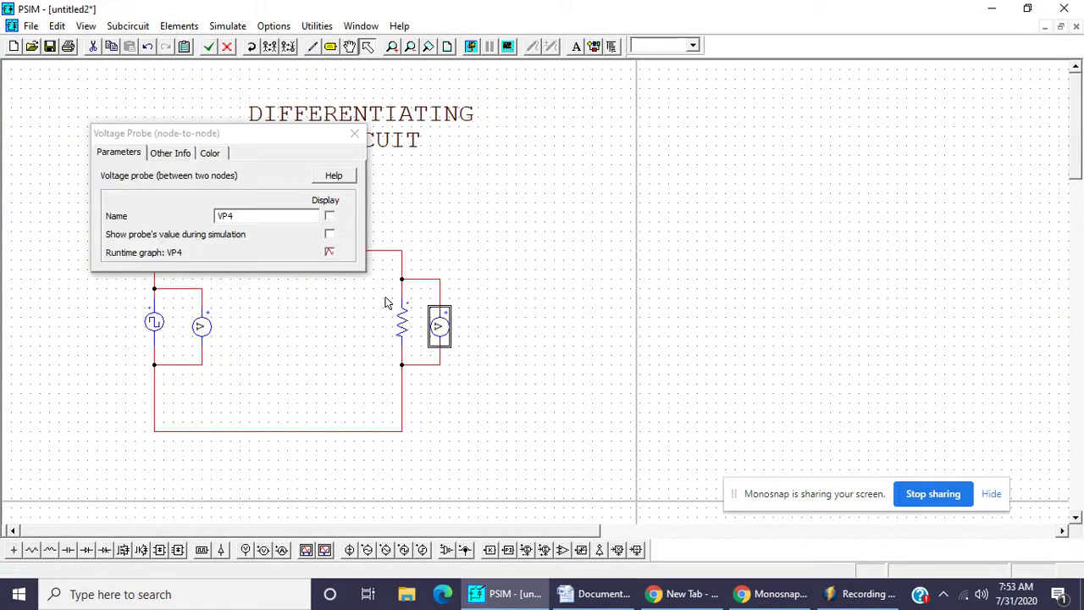
pyautogui.click(258, 217)
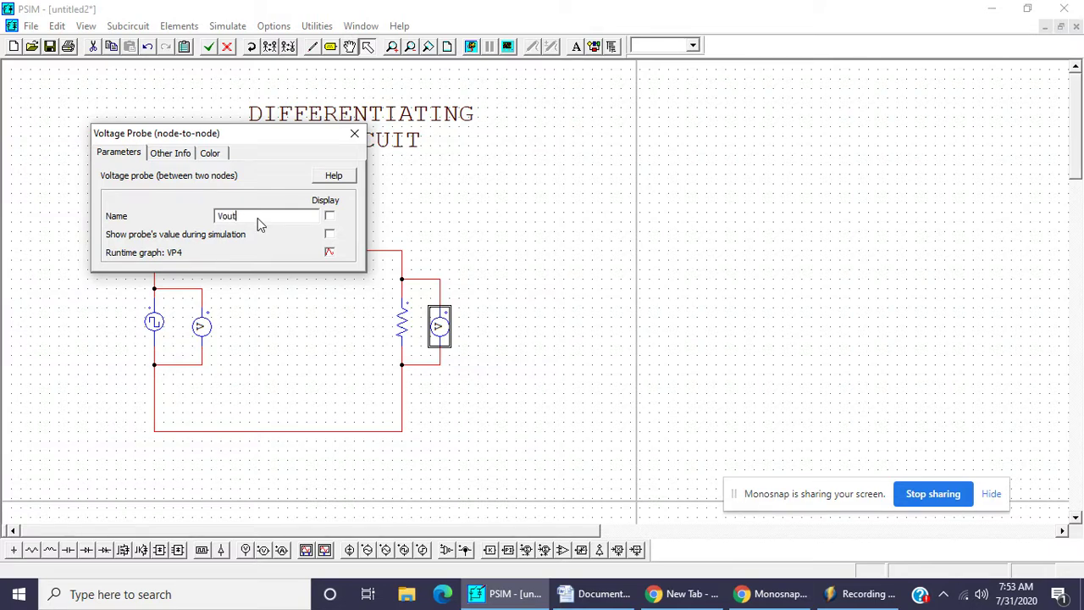
pyautogui.write('Vout')
pyautogui.click(356, 134)
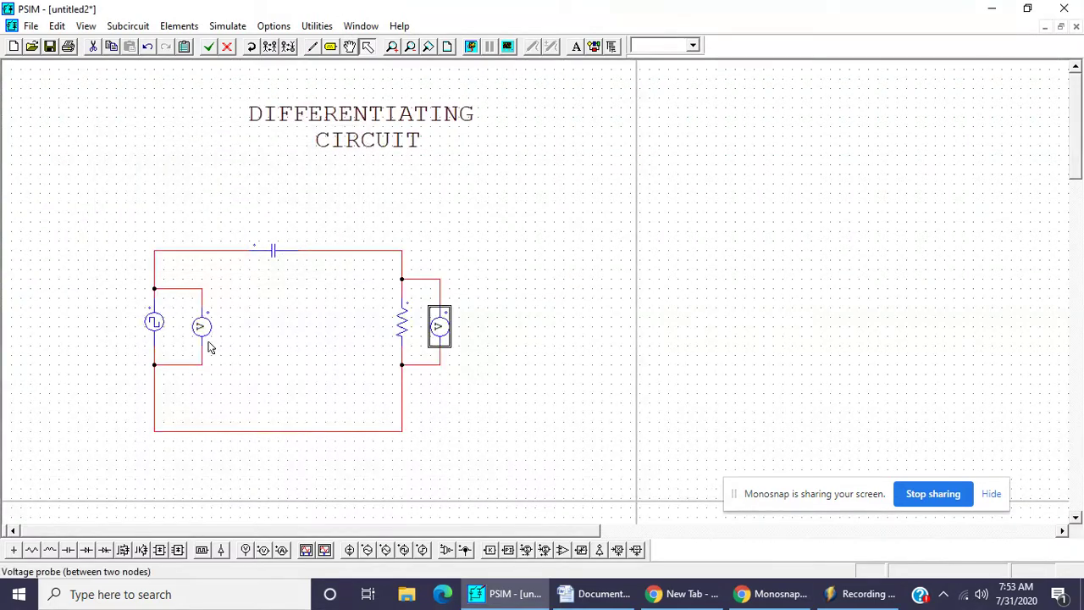
# Name the voltage probe across the source Vi.
pyautogui.doubleClick(205, 340)
pyautogui.click(252, 219)
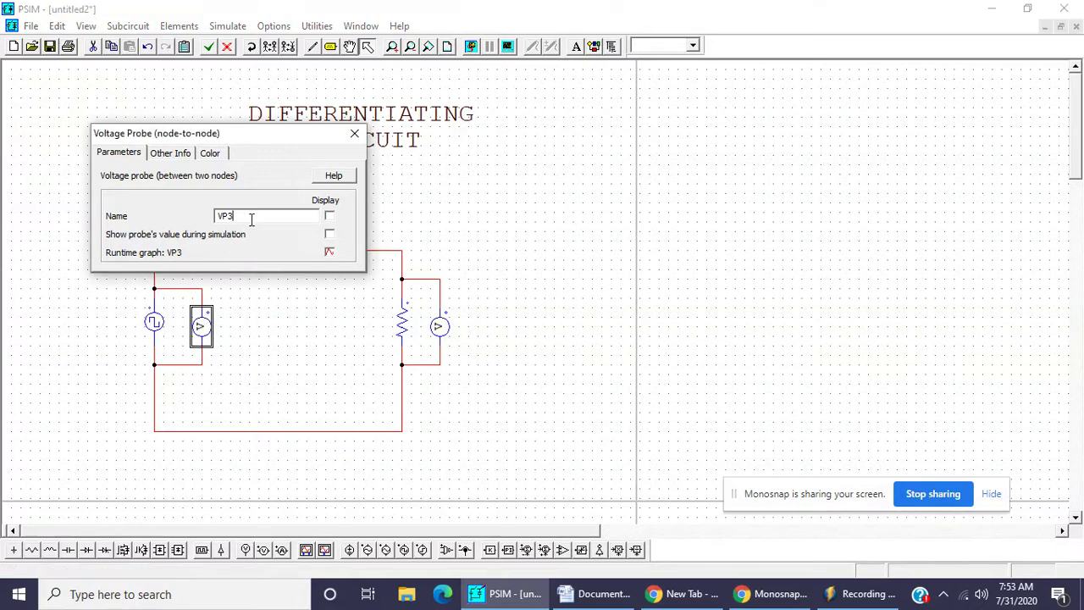
pyautogui.write('in')
pyautogui.click(355, 134)
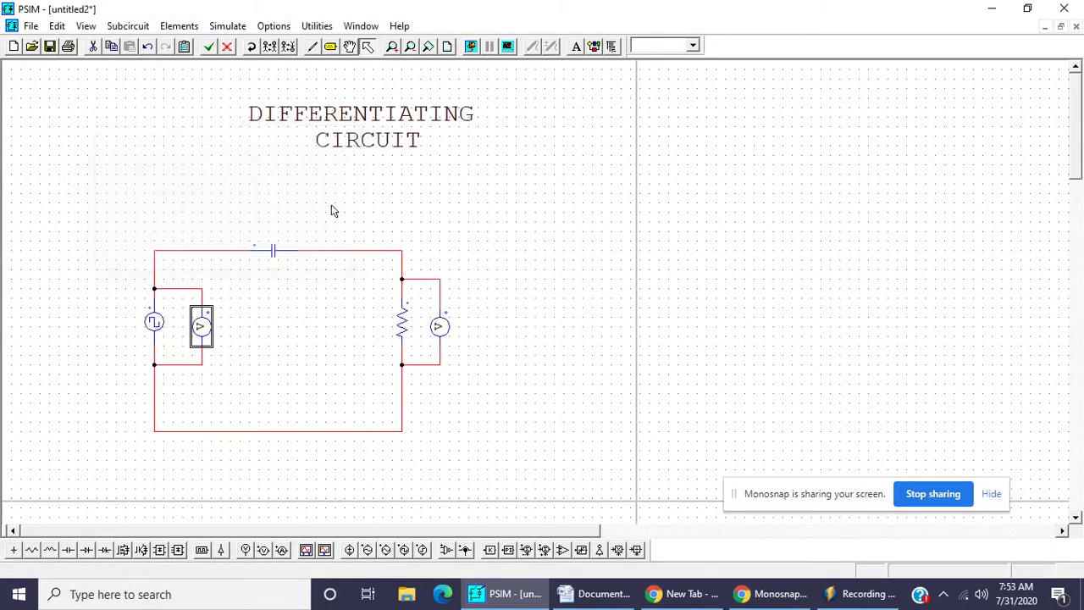
pyautogui.doubleClick(276, 251)
# Set the capacitance to 50u and change the resistance from 12 to 20.
pyautogui.click(258, 236)
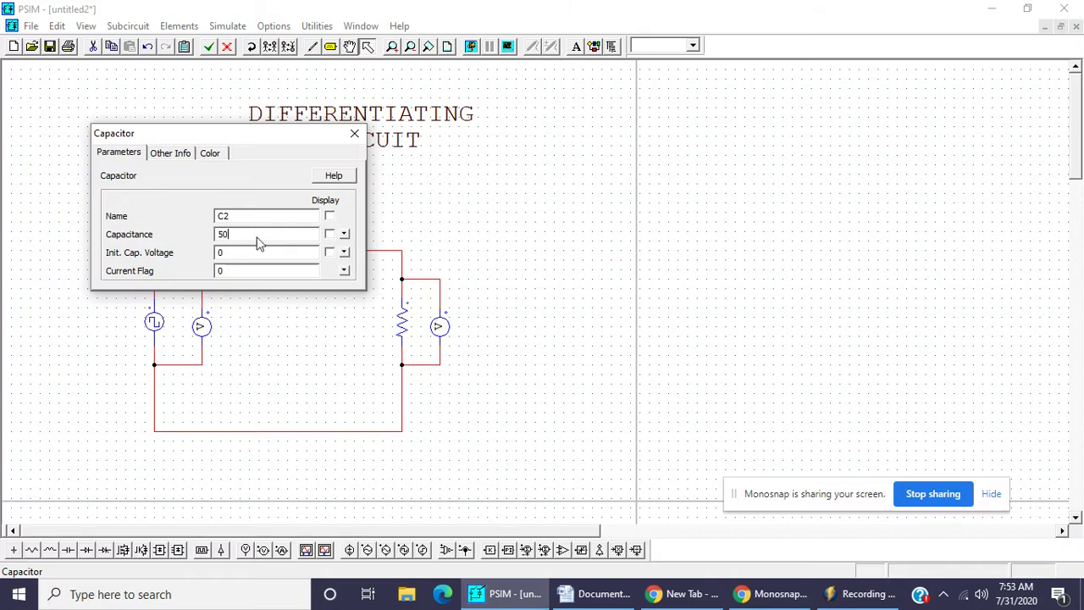
pyautogui.click(354, 134)
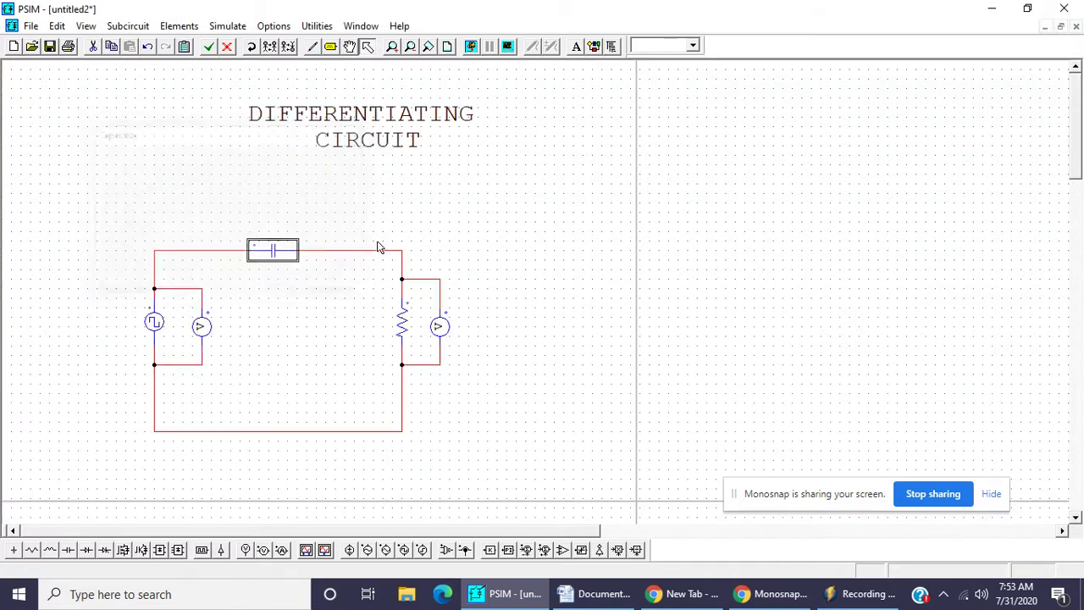
pyautogui.doubleClick(402, 322)
pyautogui.moveTo(241, 240); pyautogui.dragTo(206, 240)
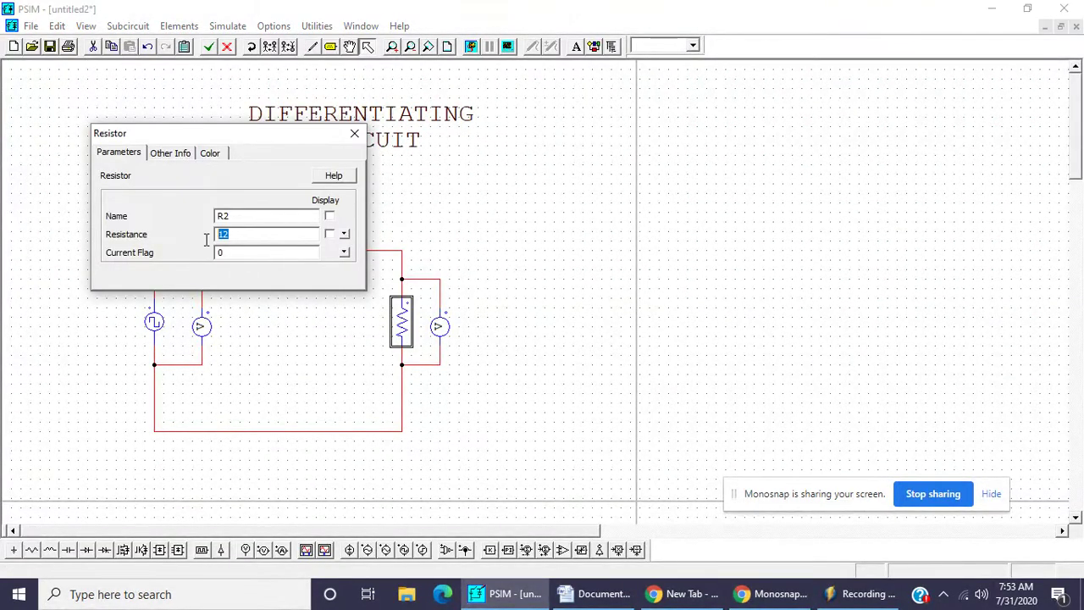
pyautogui.write('20')
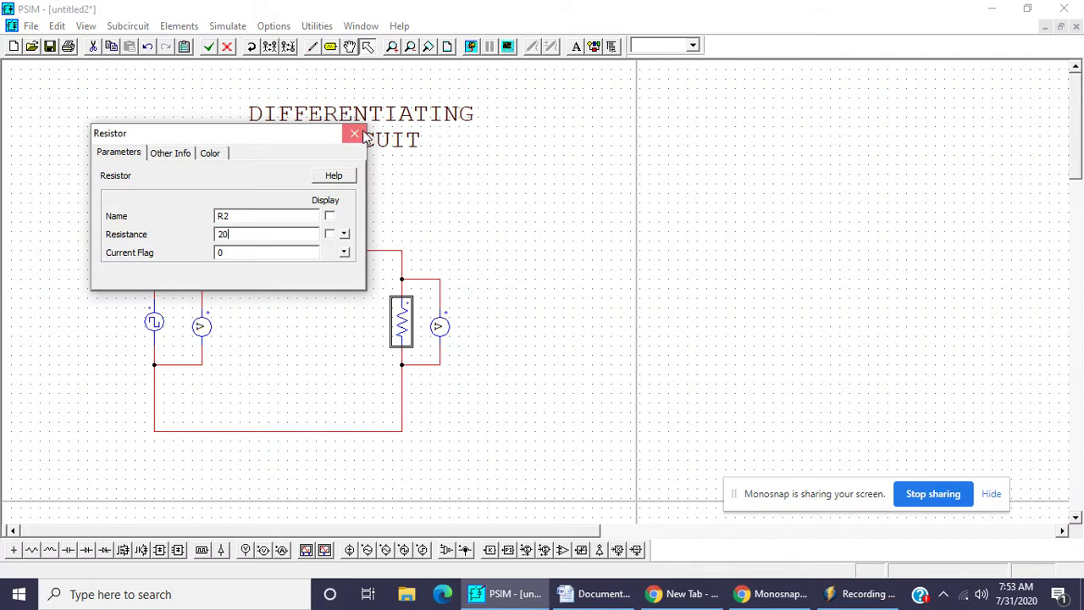
pyautogui.click(354, 134)
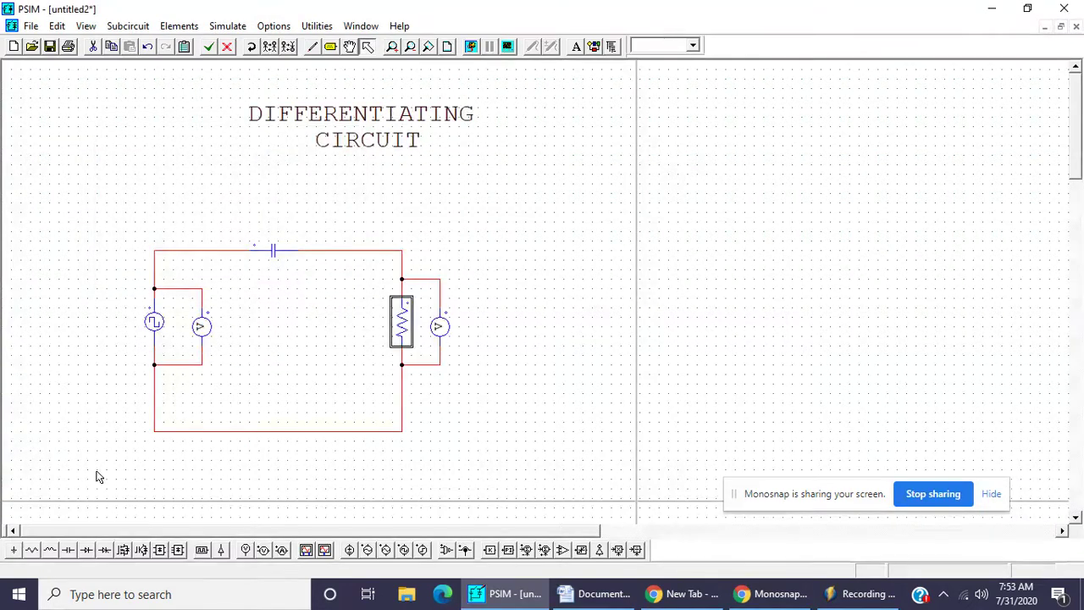
# Change the square-wave source frequency from 1000 to 50 Hz.
pyautogui.doubleClick(201, 329)
pyautogui.click(354, 133)
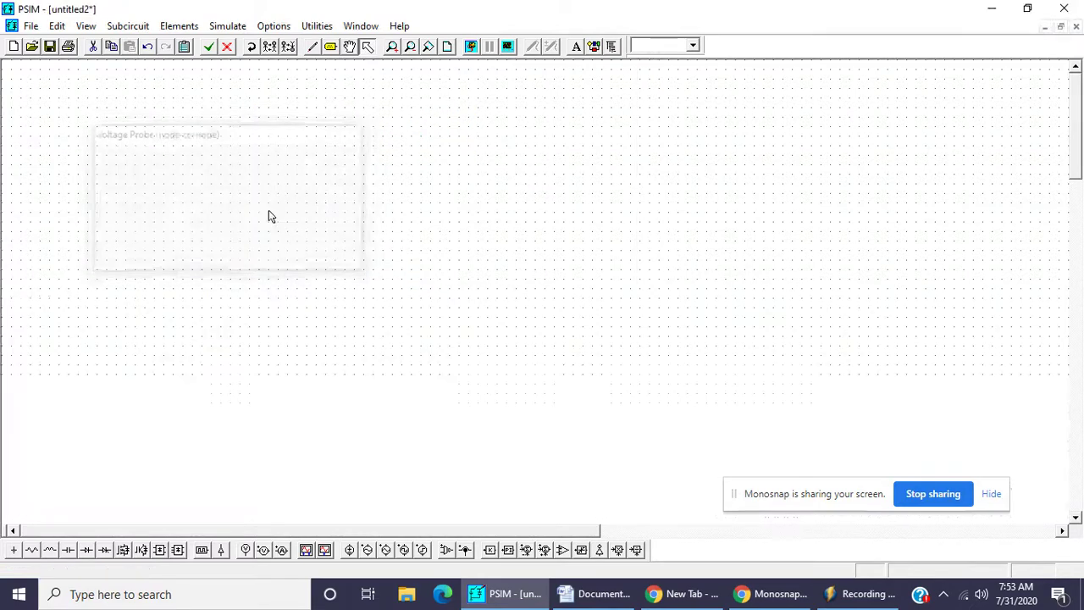
pyautogui.doubleClick(165, 324)
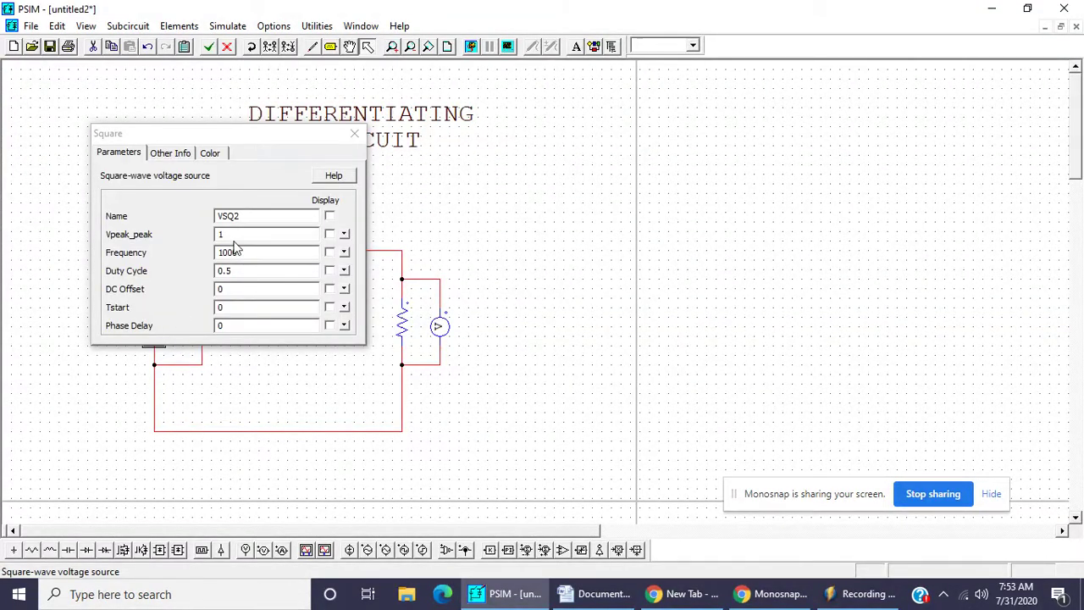
pyautogui.moveTo(246, 252); pyautogui.dragTo(192, 267)
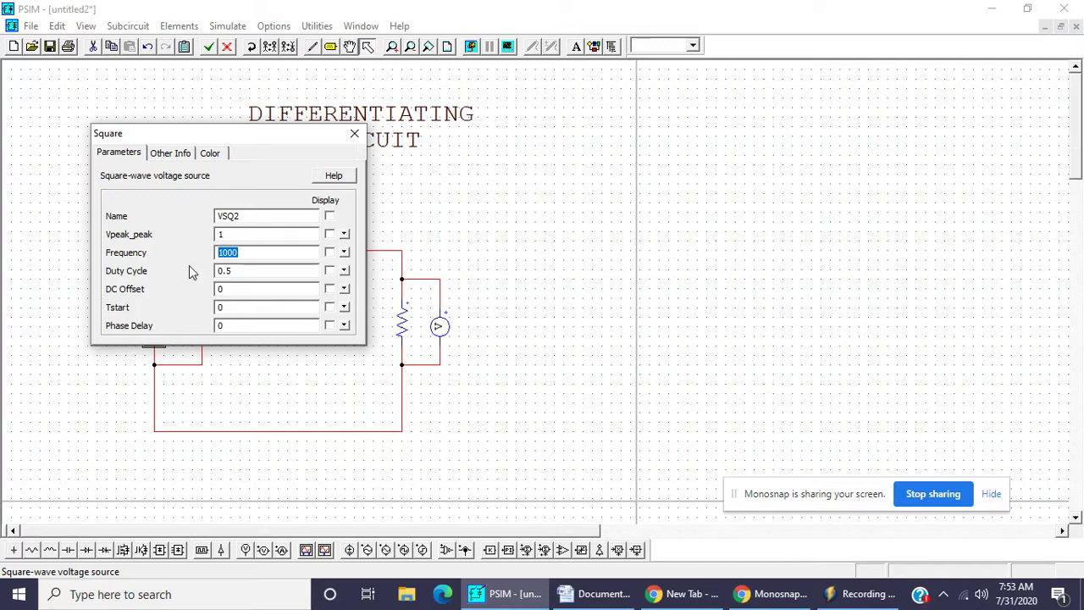
pyautogui.write('50')
pyautogui.click(354, 133)
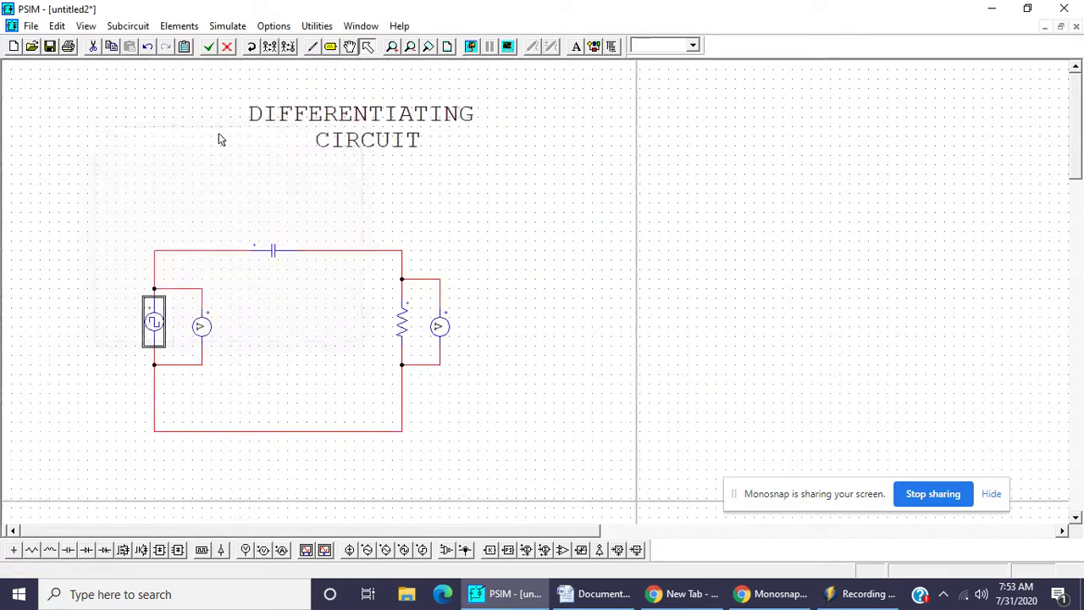
pyautogui.click(228, 25)
# Add a simulation control clock with total time 0.08 and run the simulation.
pyautogui.click(239, 44)
pyautogui.click(214, 195)
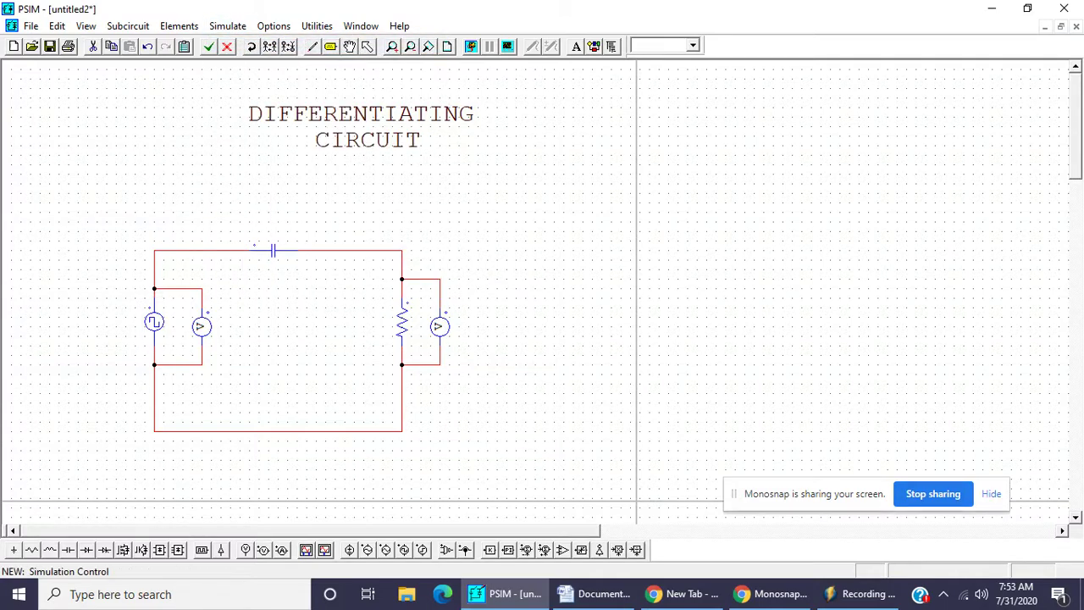
pyautogui.doubleClick(215, 194)
pyautogui.click(215, 227)
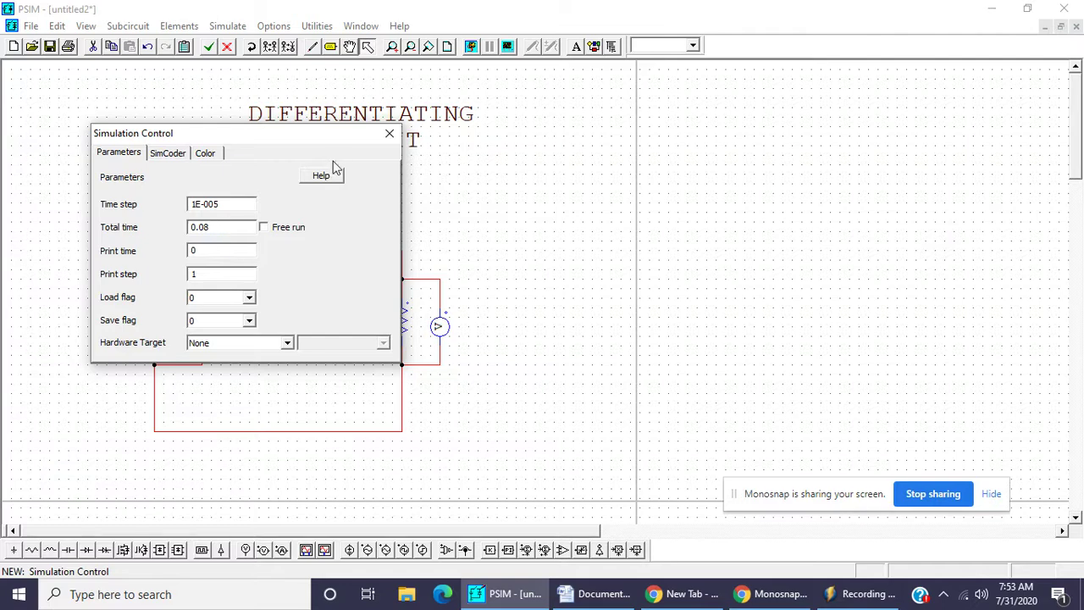
pyautogui.click(390, 133)
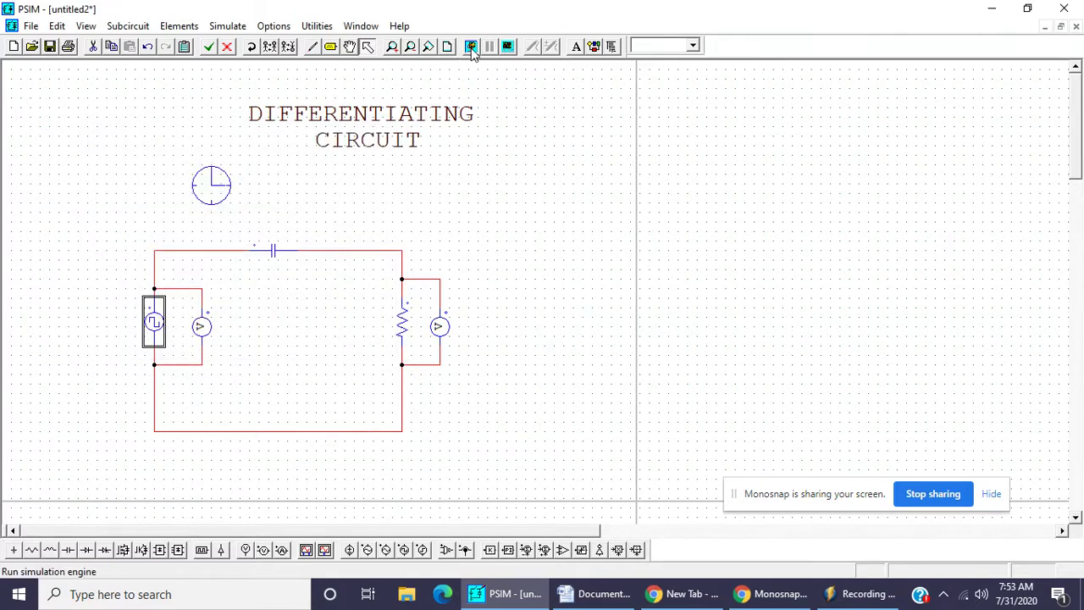
pyautogui.click(472, 49)
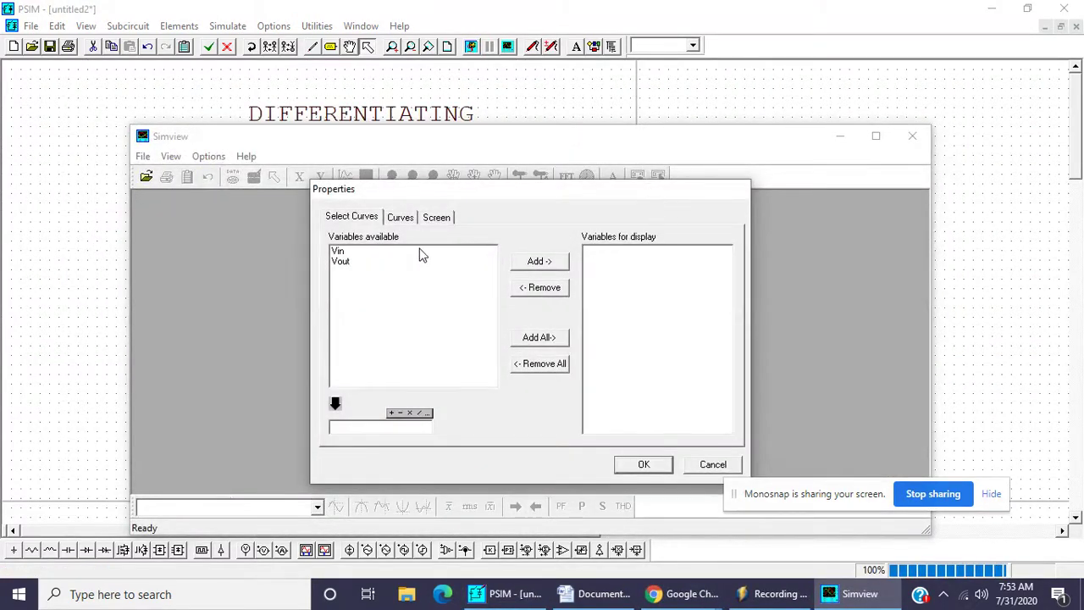
# Plot Vin in Simview and maximize the graph window.
pyautogui.click(421, 253)
pyautogui.click(533, 261)
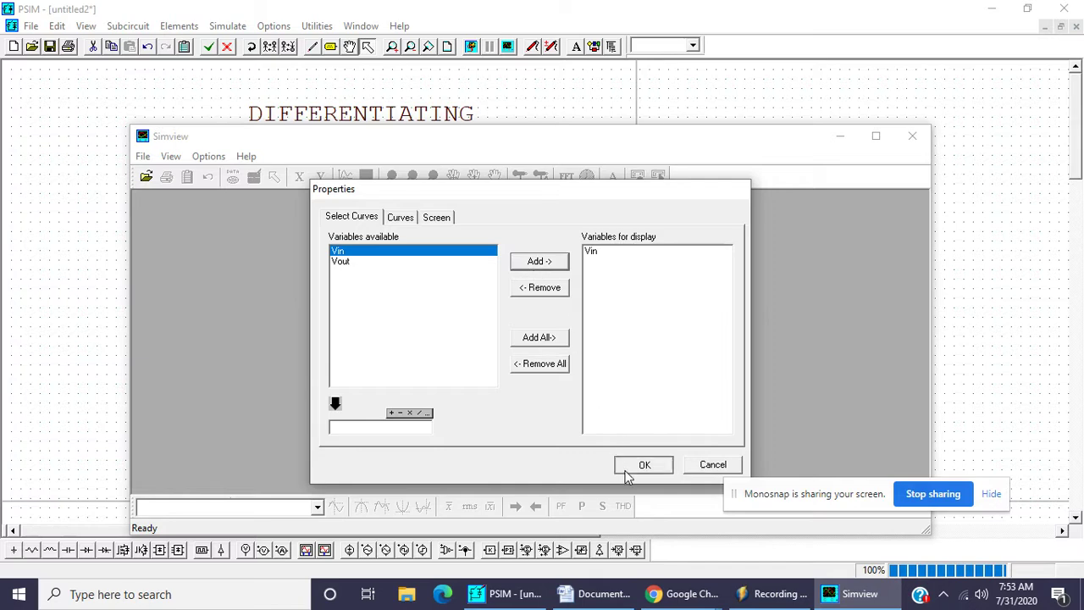
pyautogui.click(643, 465)
pyautogui.click(875, 137)
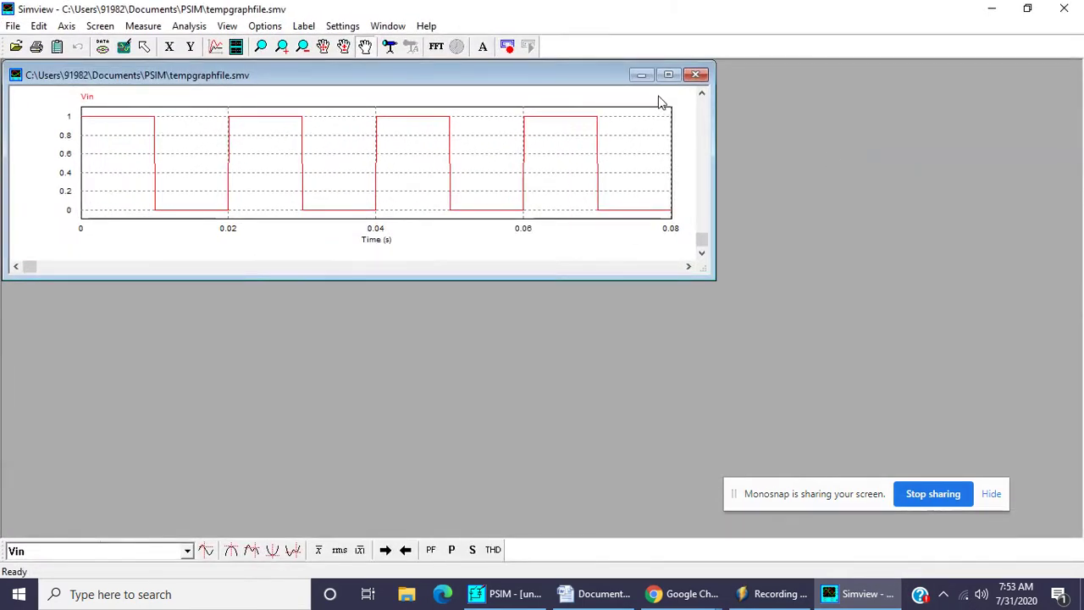
pyautogui.click(662, 74)
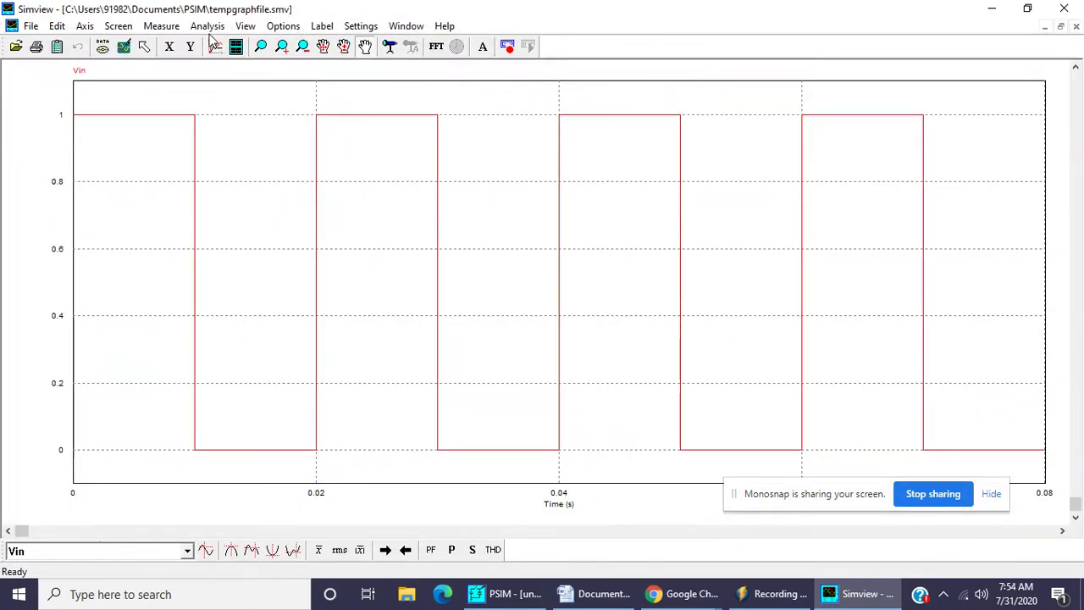
# Add a second graph screen showing Vout below Vin.
pyautogui.click(235, 46)
pyautogui.click(489, 218)
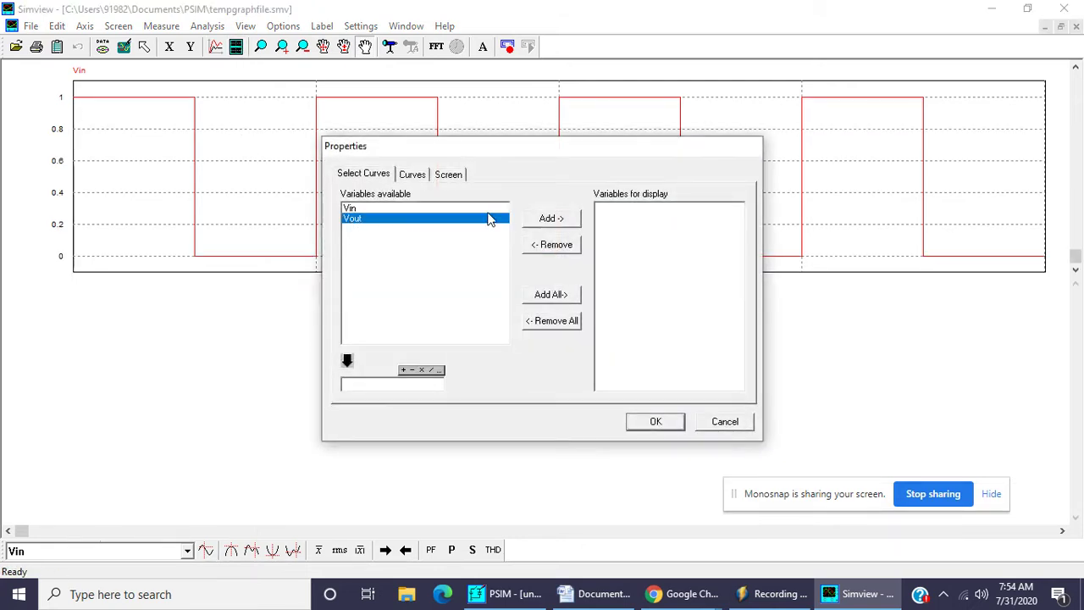
pyautogui.click(534, 219)
pyautogui.click(641, 422)
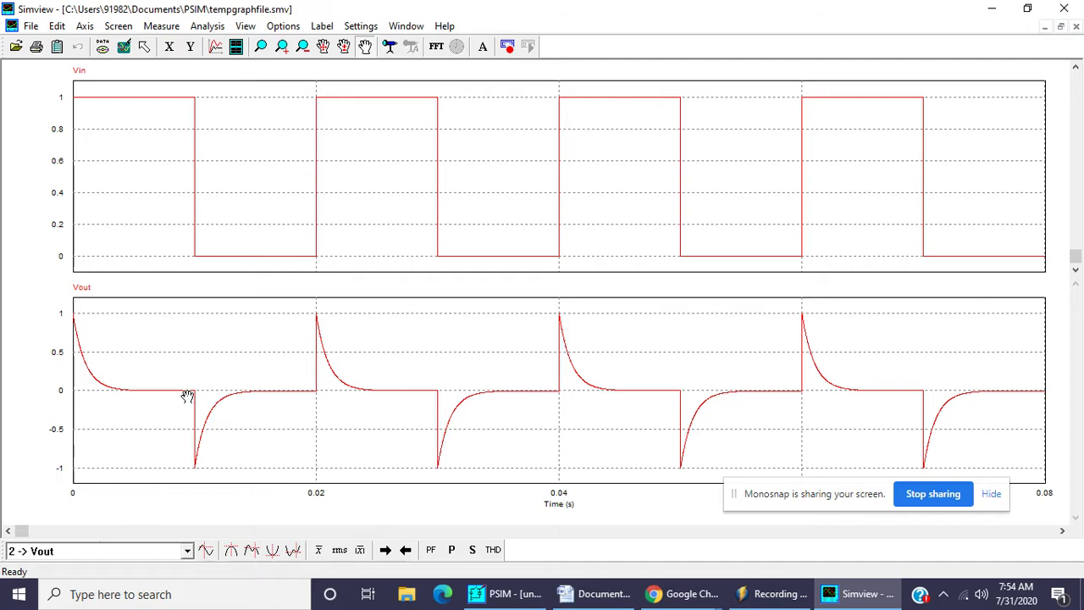
pyautogui.click(989, 10)
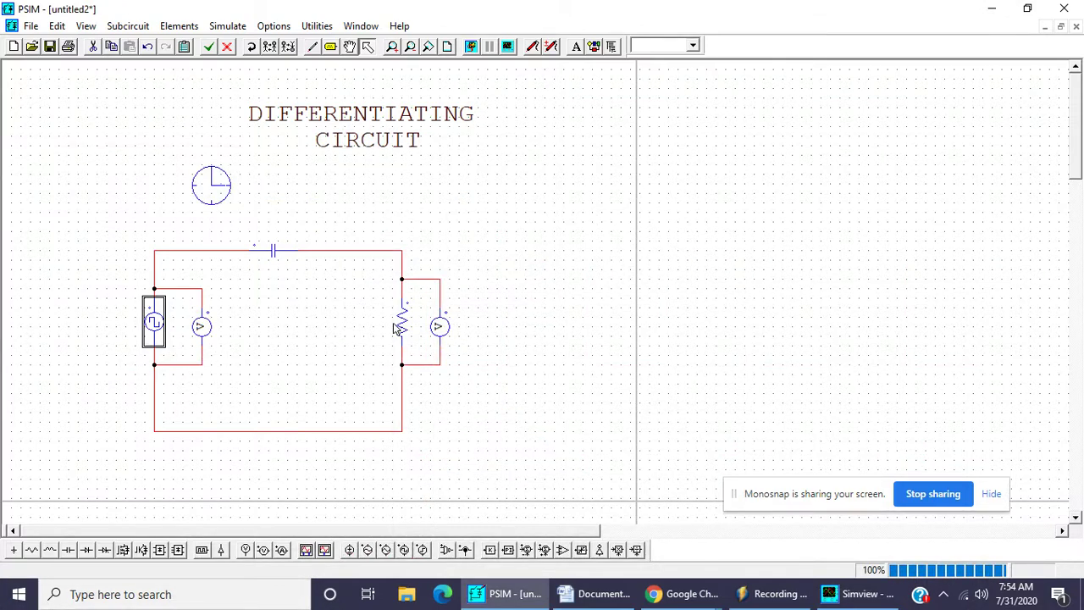
# Change the square-wave duty cycle to 0.7 and rerun the simulation in a maximized Simview.
pyautogui.doubleClick(154, 322)
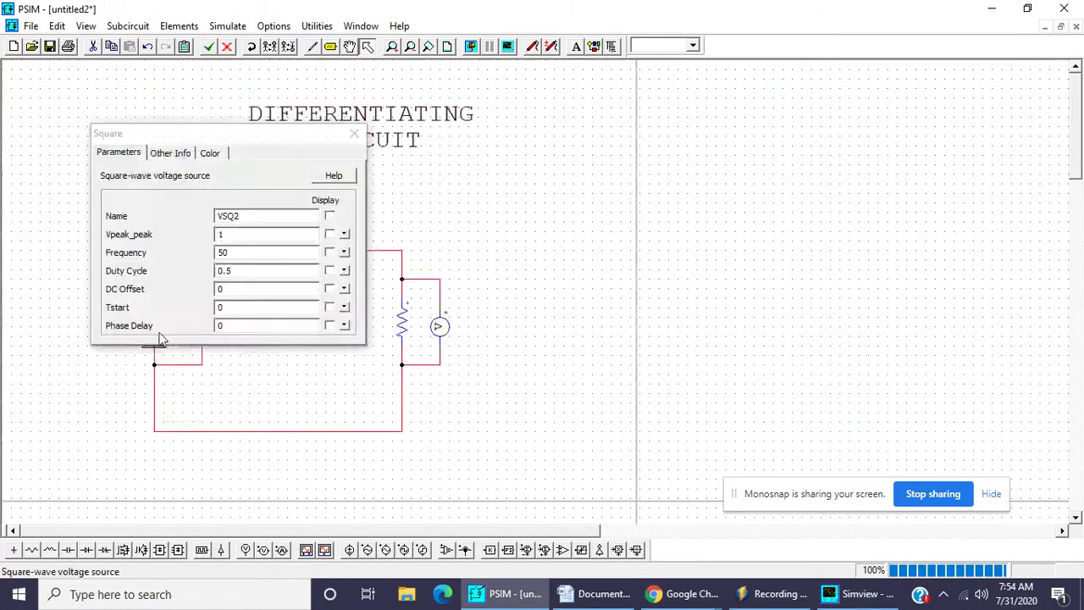
pyautogui.click(246, 271)
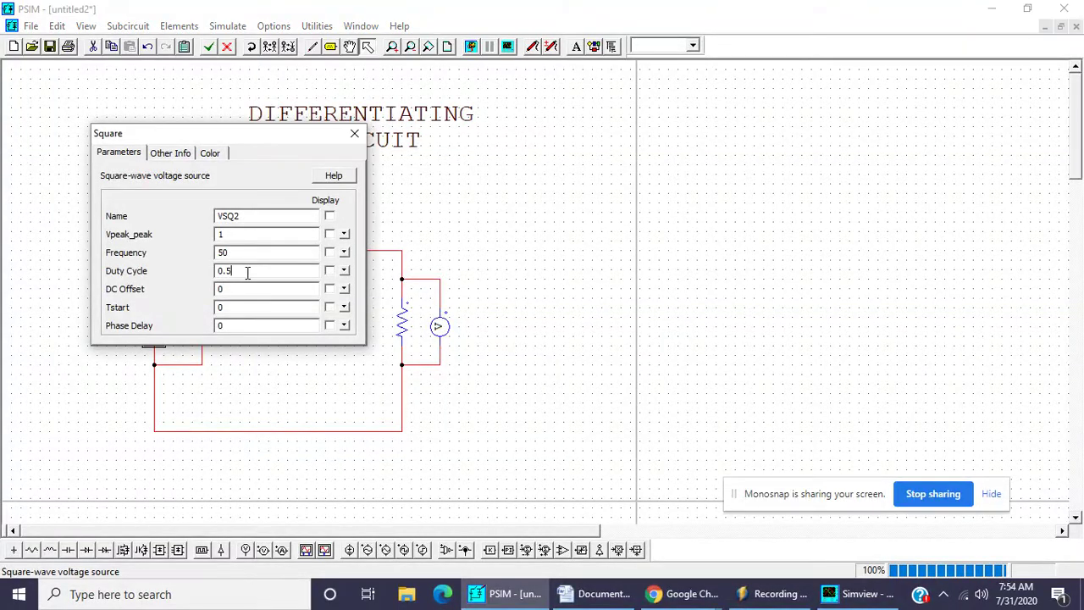
pyautogui.press('BackSpace')
pyautogui.click(354, 133)
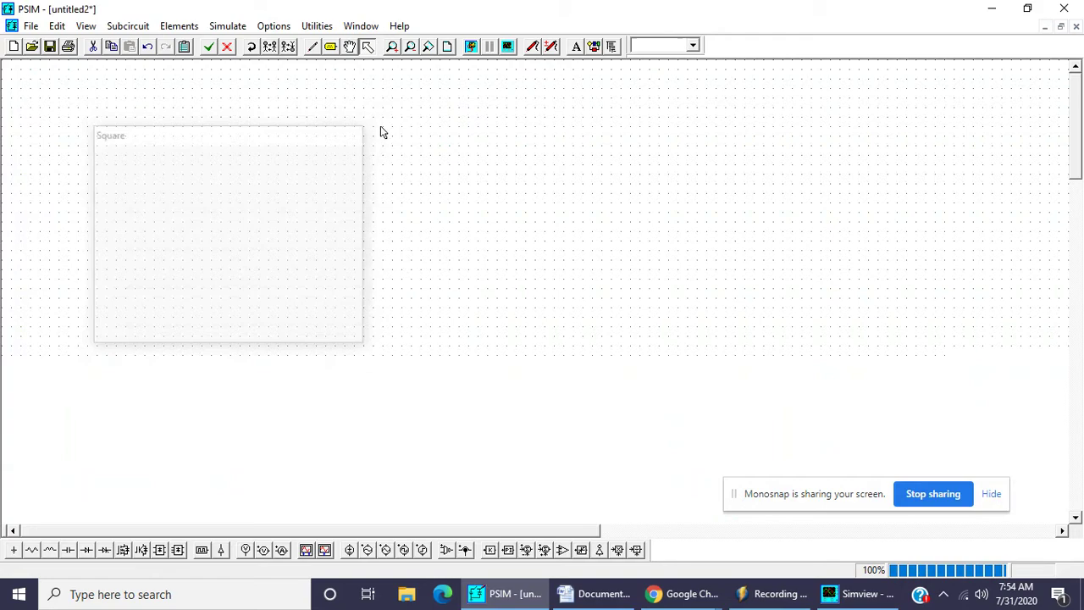
pyautogui.click(471, 50)
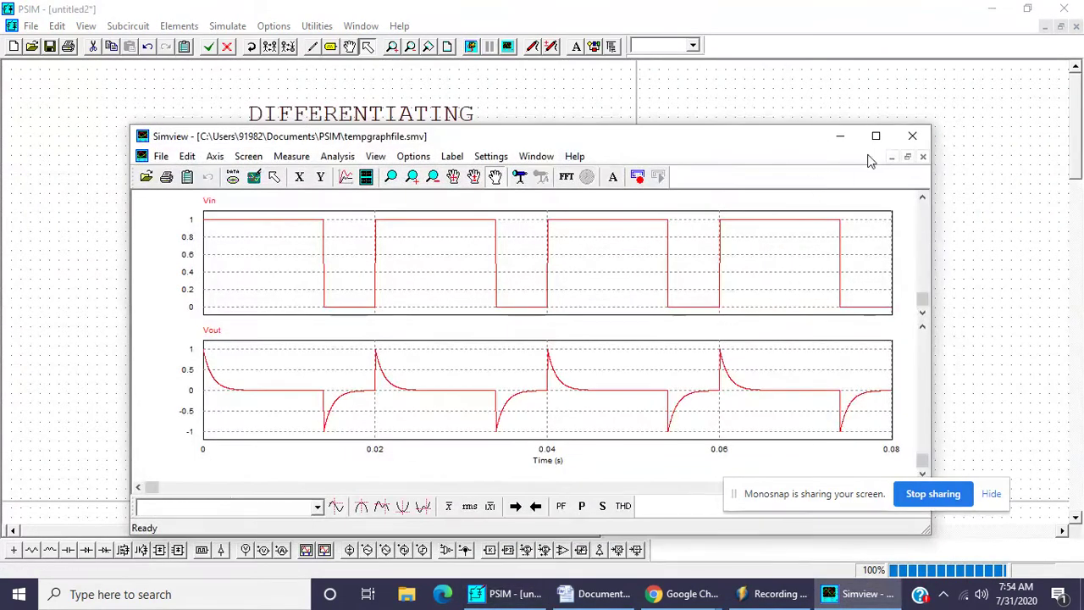
pyautogui.click(875, 137)
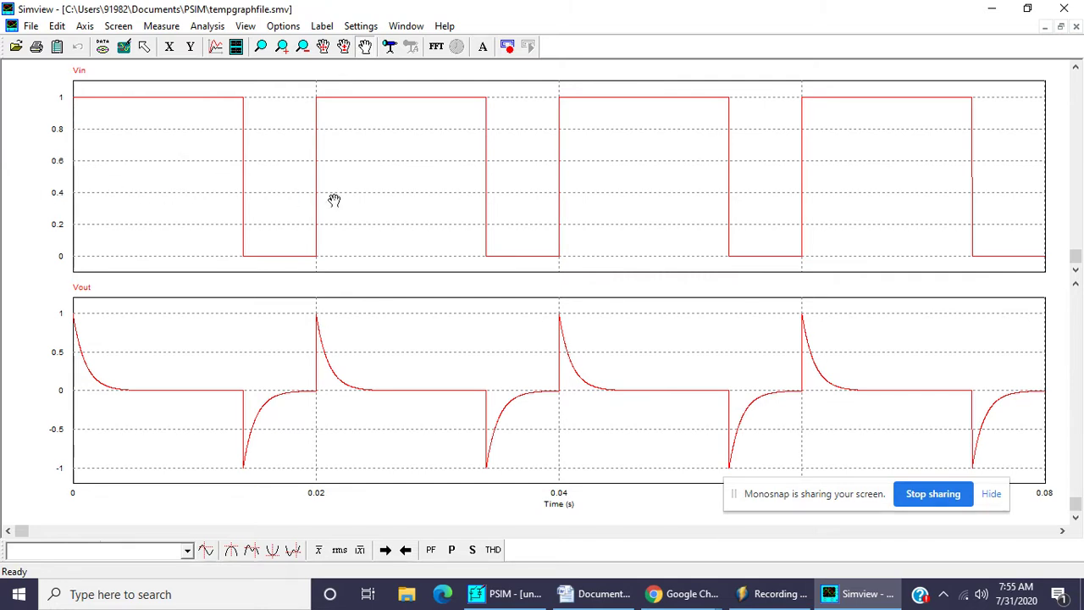
# Restore the square-wave duty cycle to 0.5, rerun, and view the equal-half waveforms.
pyautogui.click(991, 8)
pyautogui.doubleClick(154, 328)
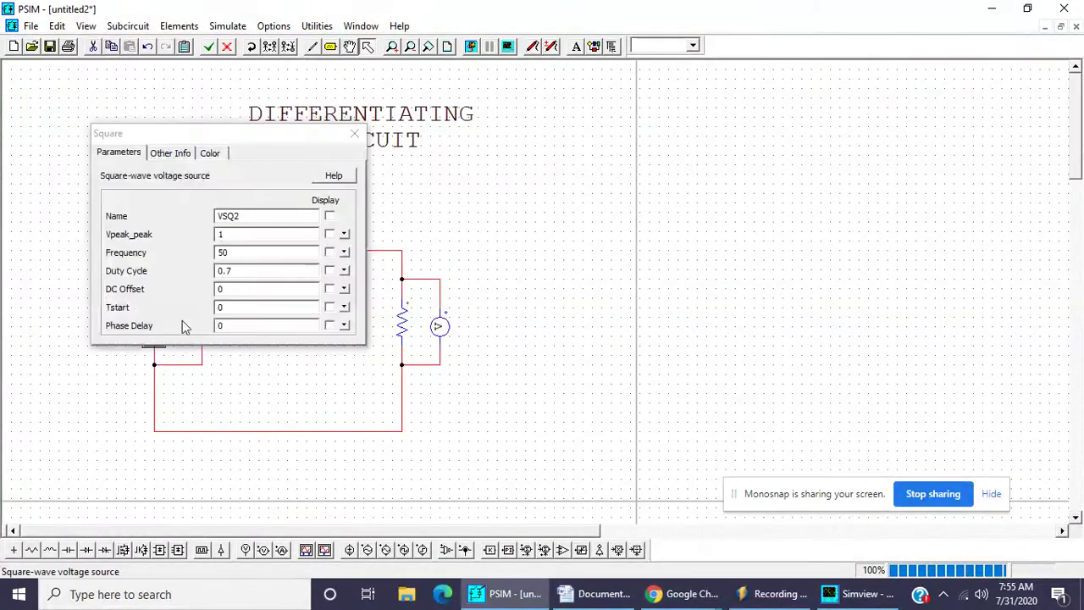
pyautogui.click(248, 272)
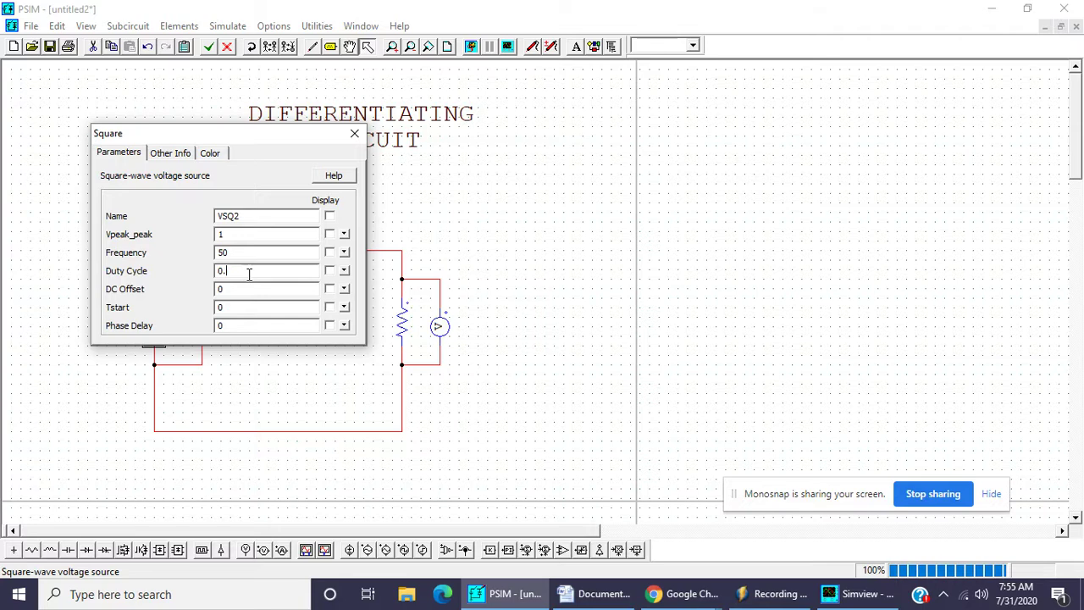
pyautogui.write('5')
pyautogui.click(354, 135)
pyautogui.click(470, 46)
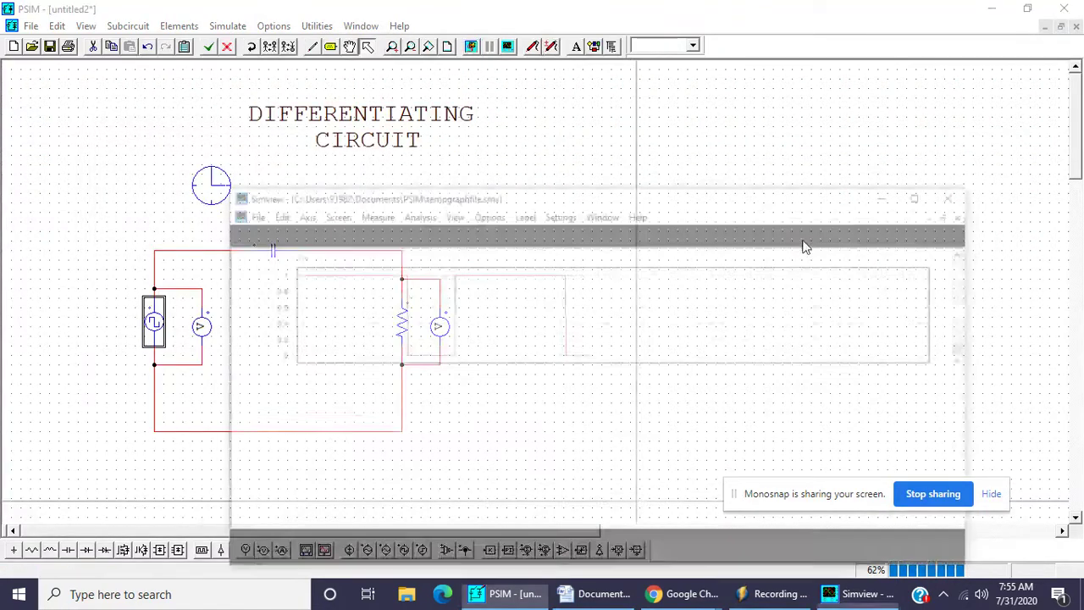
pyautogui.click(875, 135)
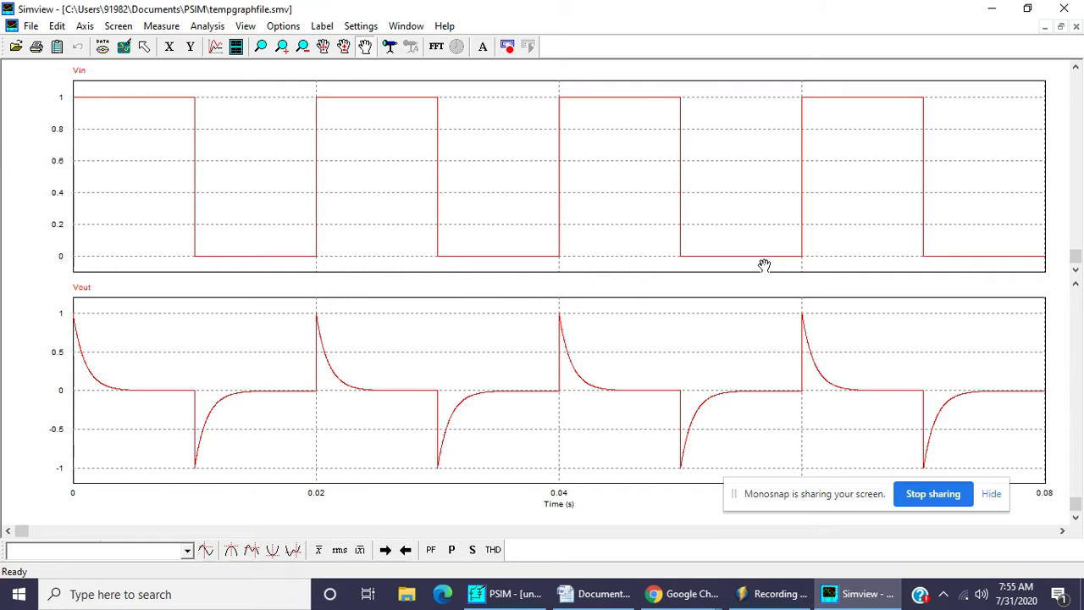
pyautogui.click(993, 17)
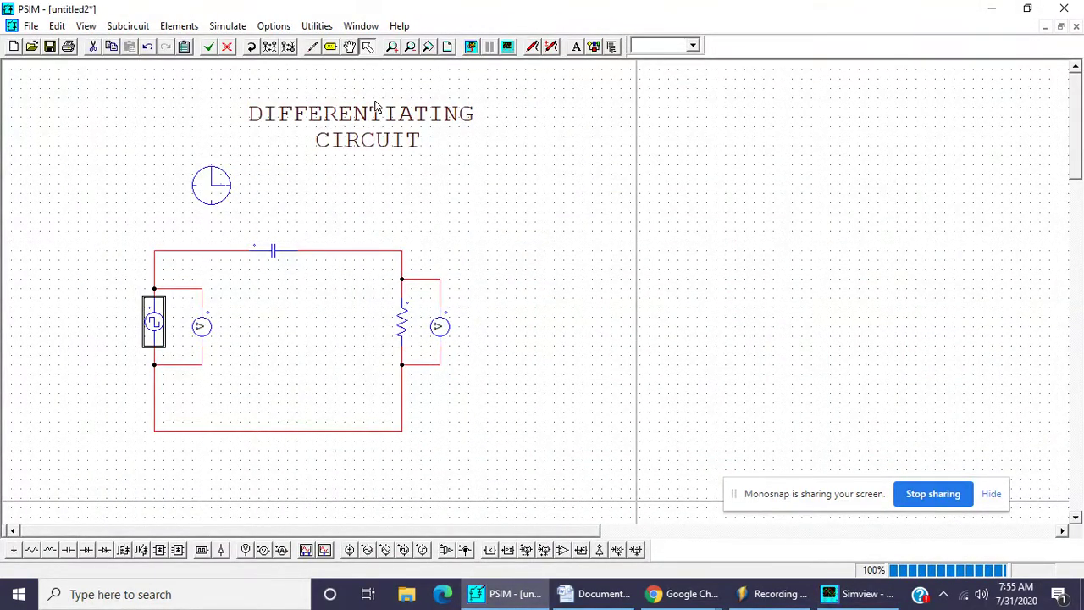
# Inspect the capacitor and resistor, then review the source's 1 V, 50 Hz, 0.5 duty settings.
pyautogui.click(274, 258)
pyautogui.click(394, 328)
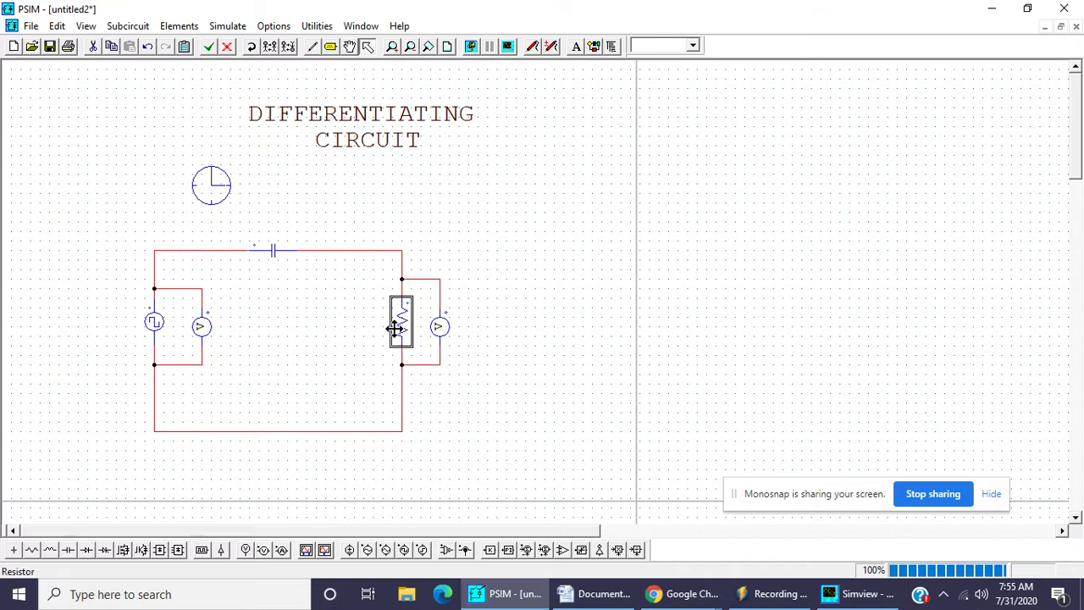
pyautogui.click(286, 259)
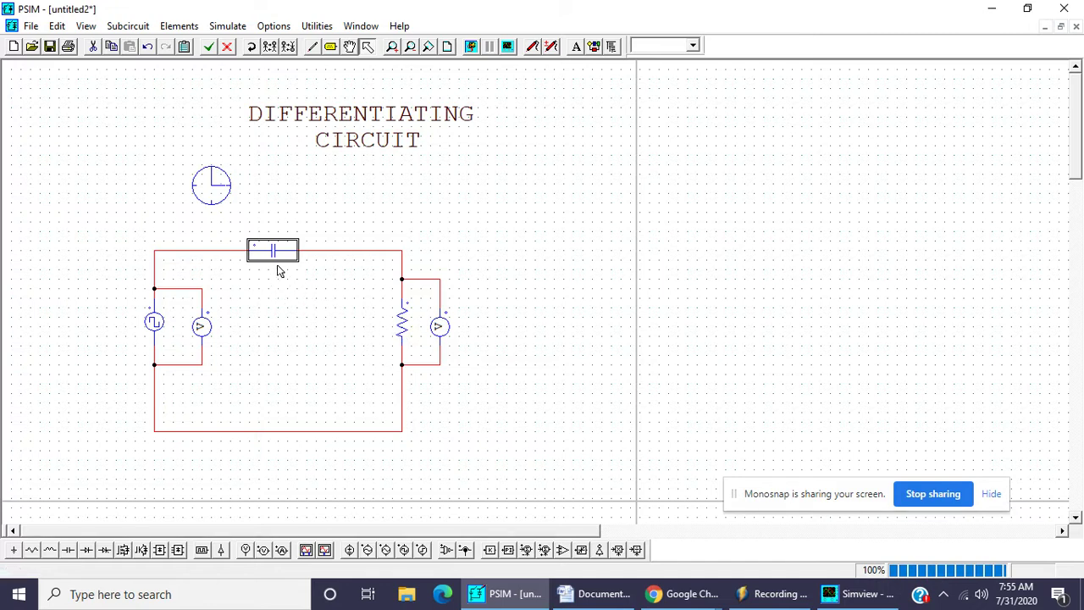
pyautogui.doubleClick(157, 323)
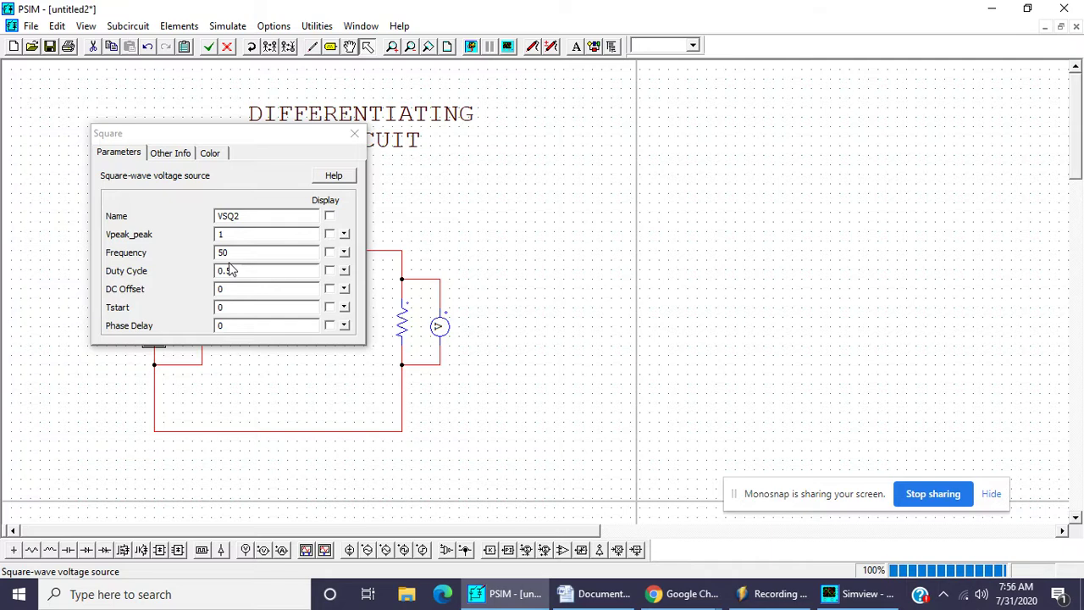
pyautogui.click(354, 133)
# In Word, indent the '= 1 / 50' and '= 0.02 second' lines beneath 'T = 1 / f', then return to PSIM.
pyautogui.click(603, 593)
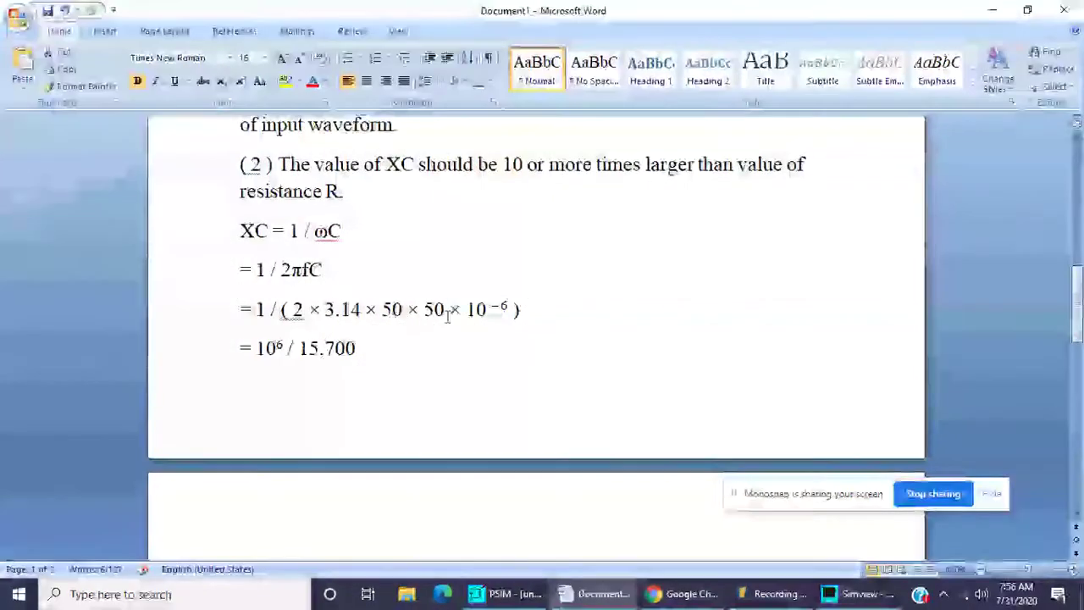
pyautogui.scroll(10, 581, 258)
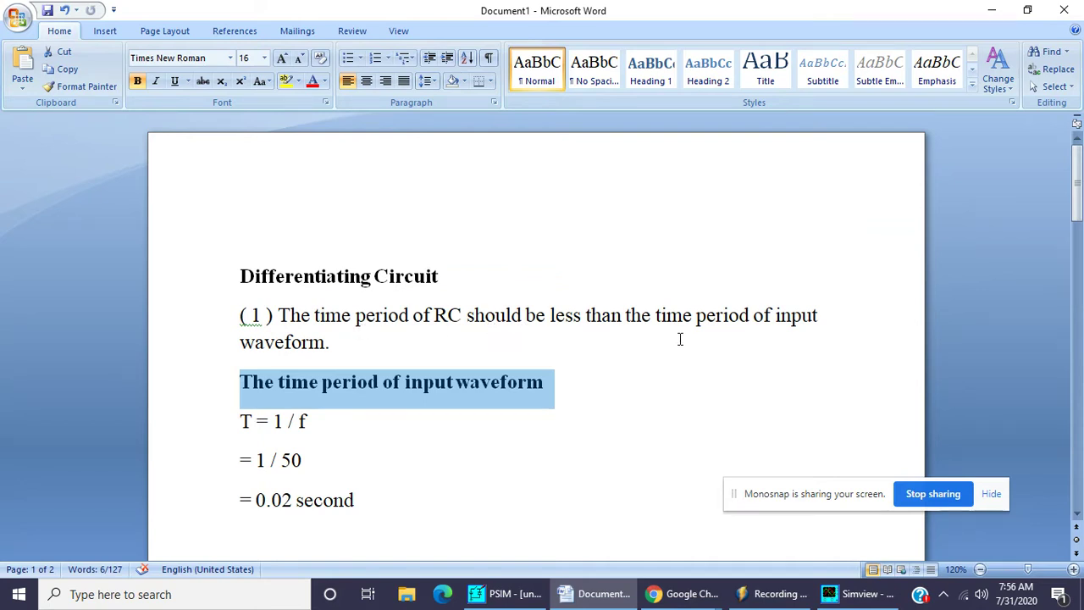
pyautogui.scroll(-2, 679, 339)
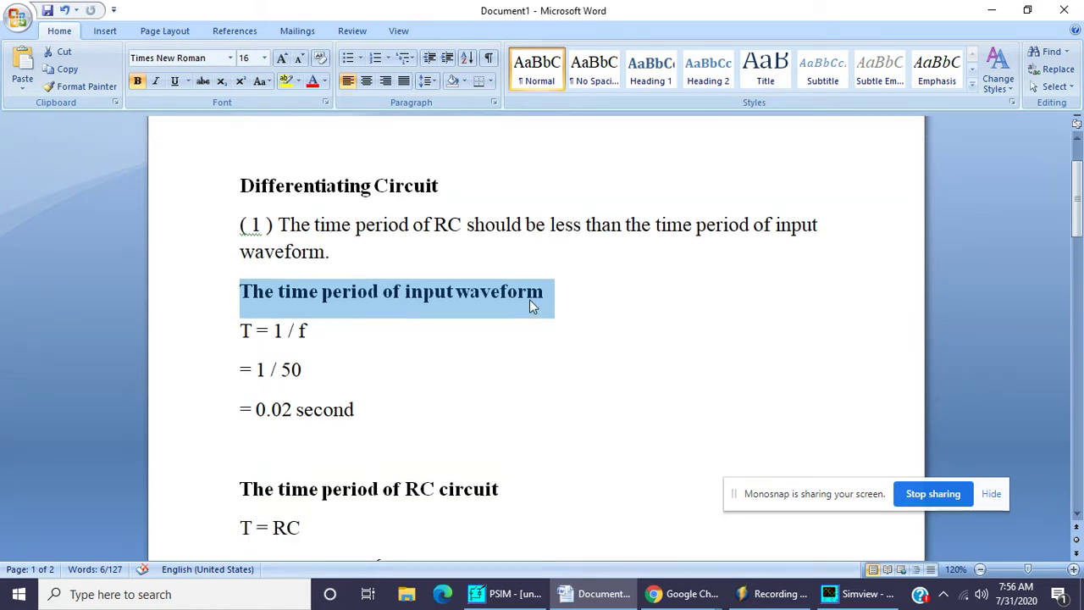
pyautogui.scroll(-1, 529, 299)
pyautogui.scroll(-1, 229, 338)
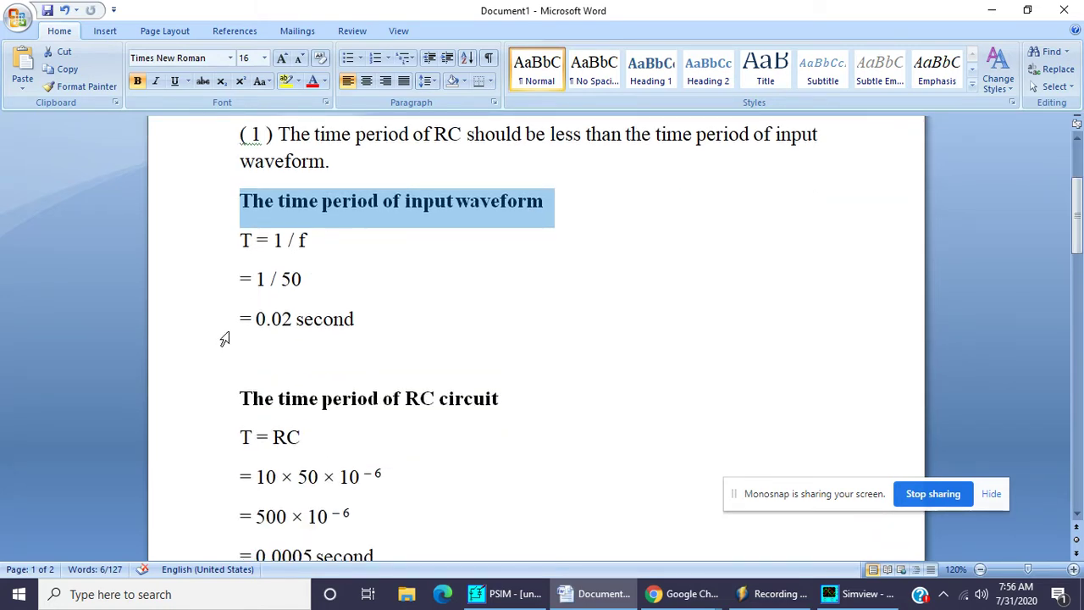
pyautogui.click(238, 284)
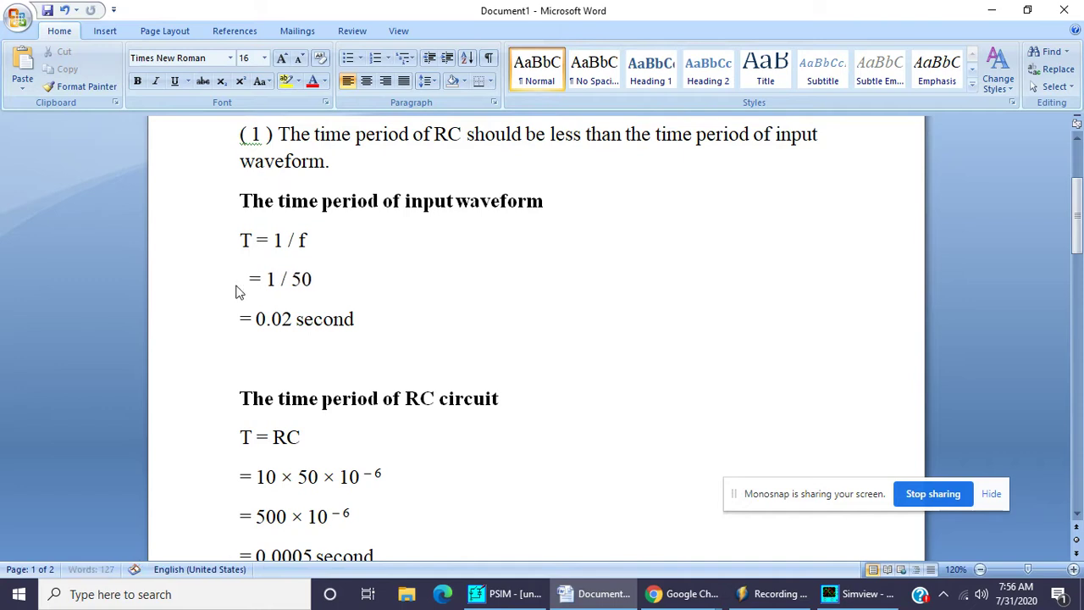
pyautogui.press('Down')
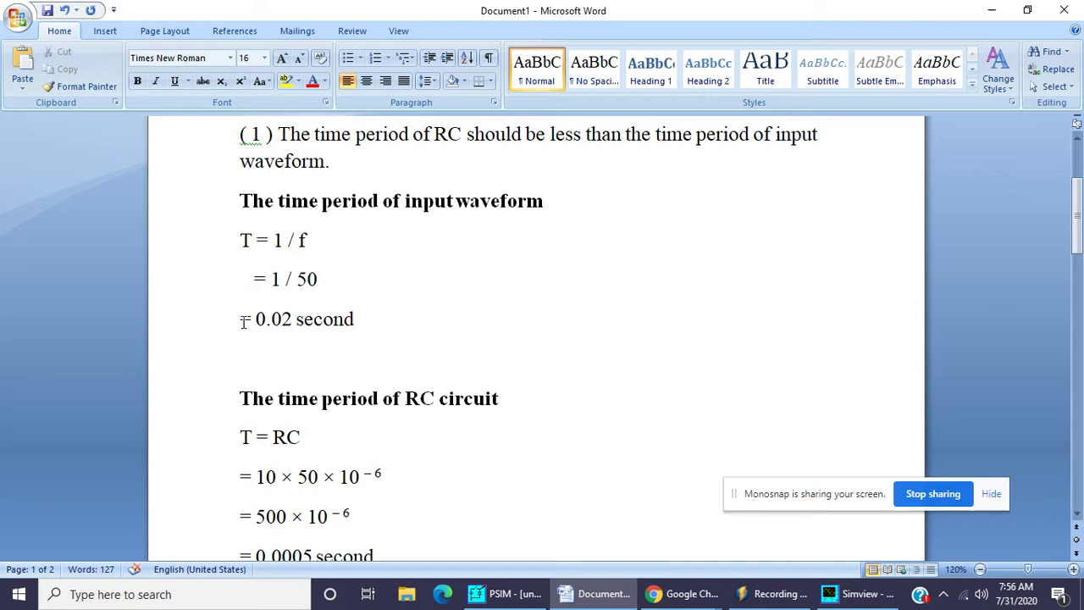
pyautogui.click(240, 319)
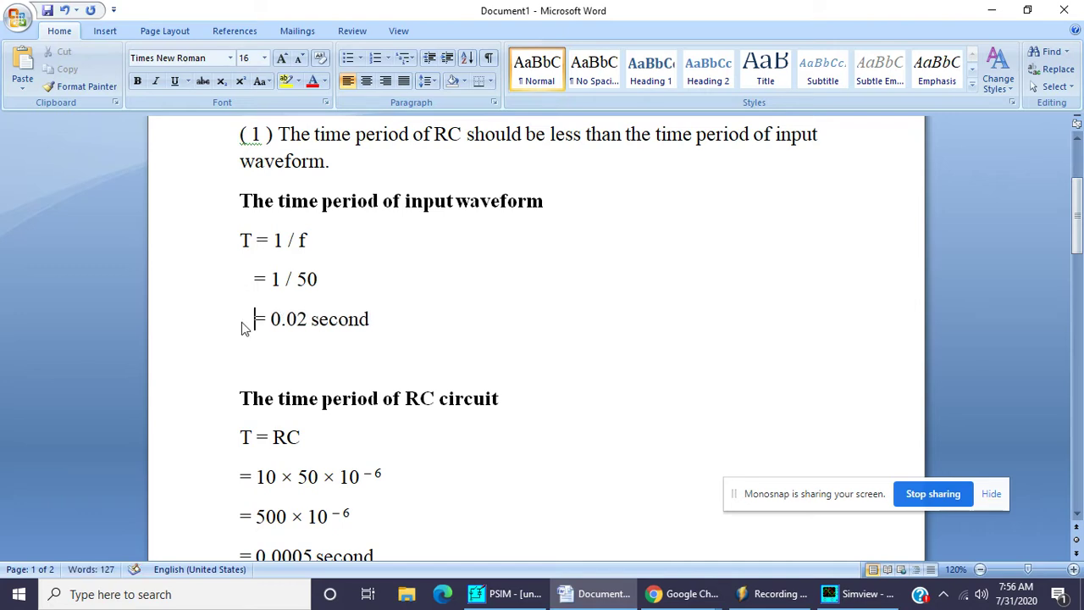
pyautogui.scroll(-2, 254, 330)
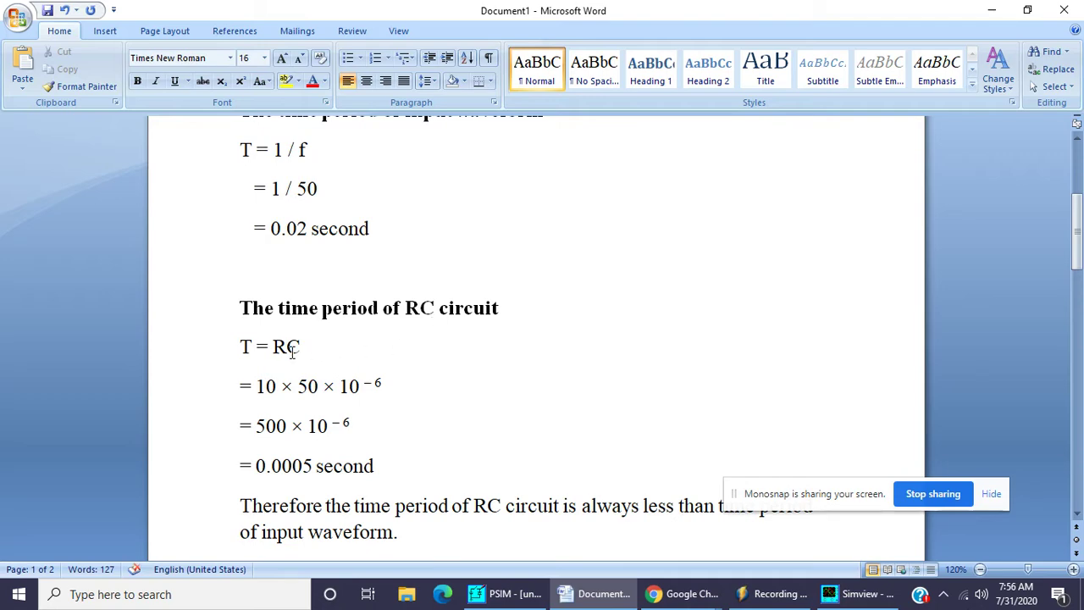
pyautogui.click(518, 595)
# Check the resistor's parameters, the Simview plots and the Word calculations, then return to PSIM.
pyautogui.doubleClick(403, 327)
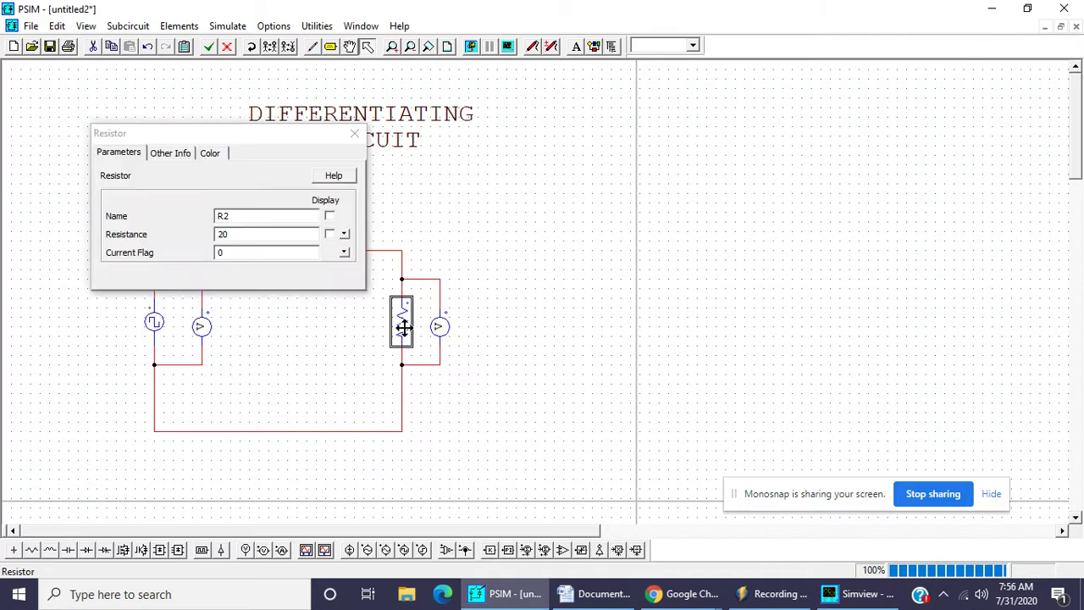
pyautogui.click(354, 133)
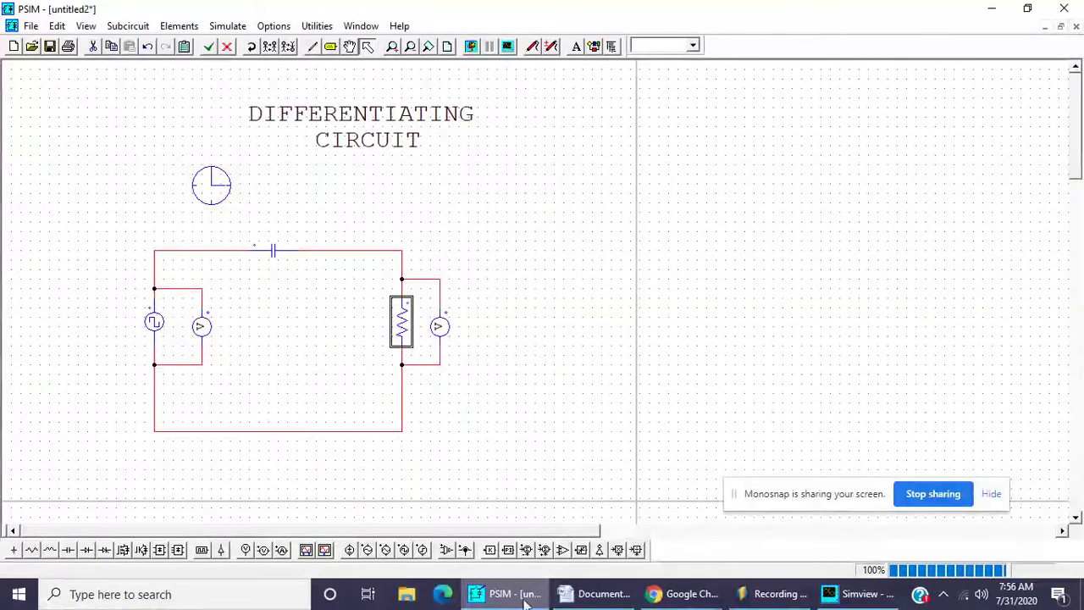
pyautogui.click(856, 594)
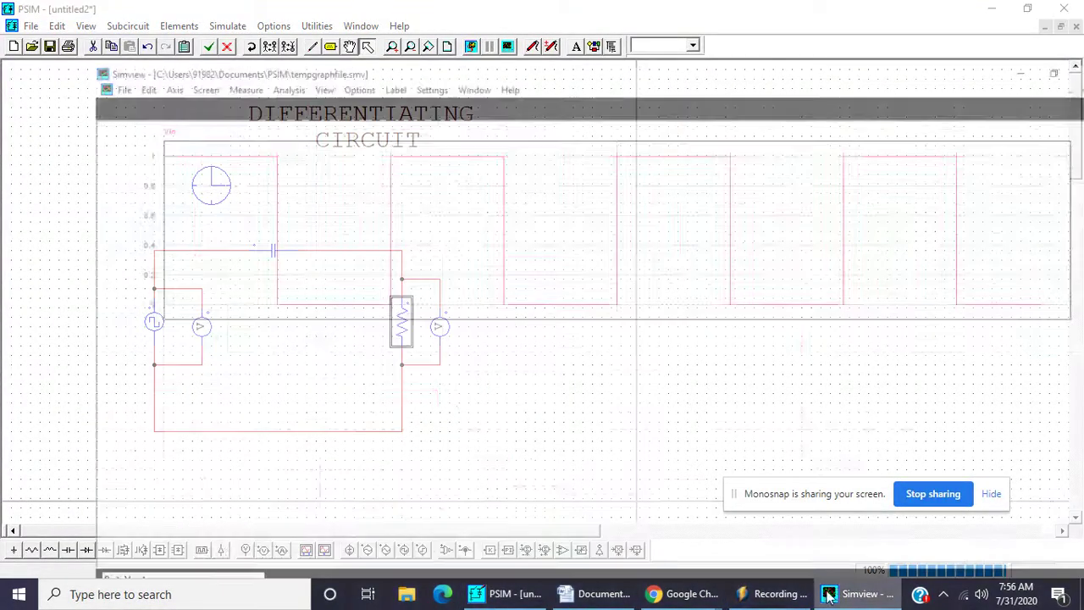
pyautogui.click(595, 593)
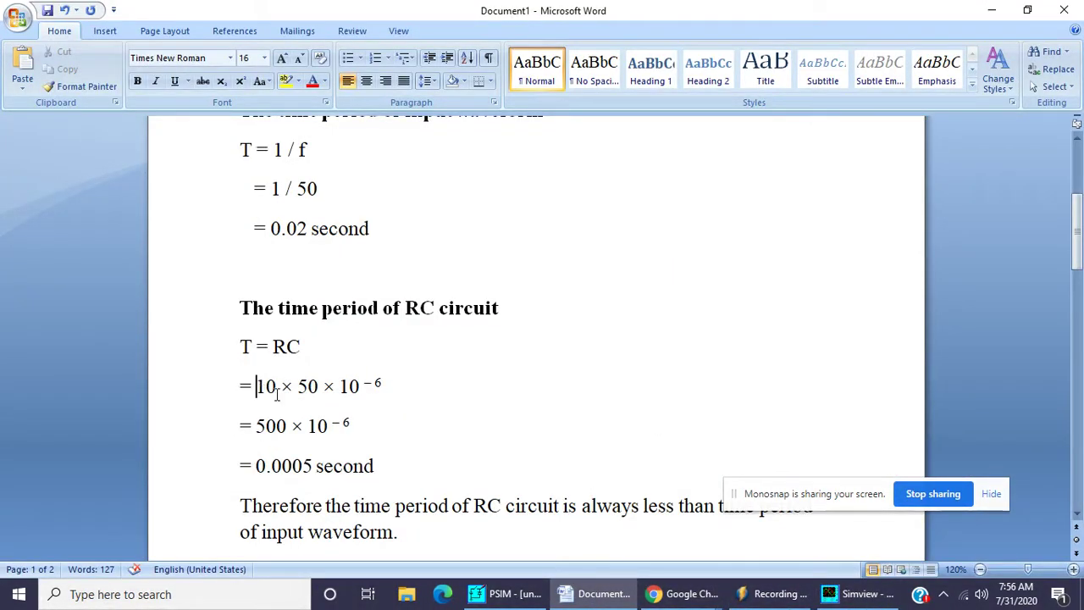
pyautogui.click(506, 593)
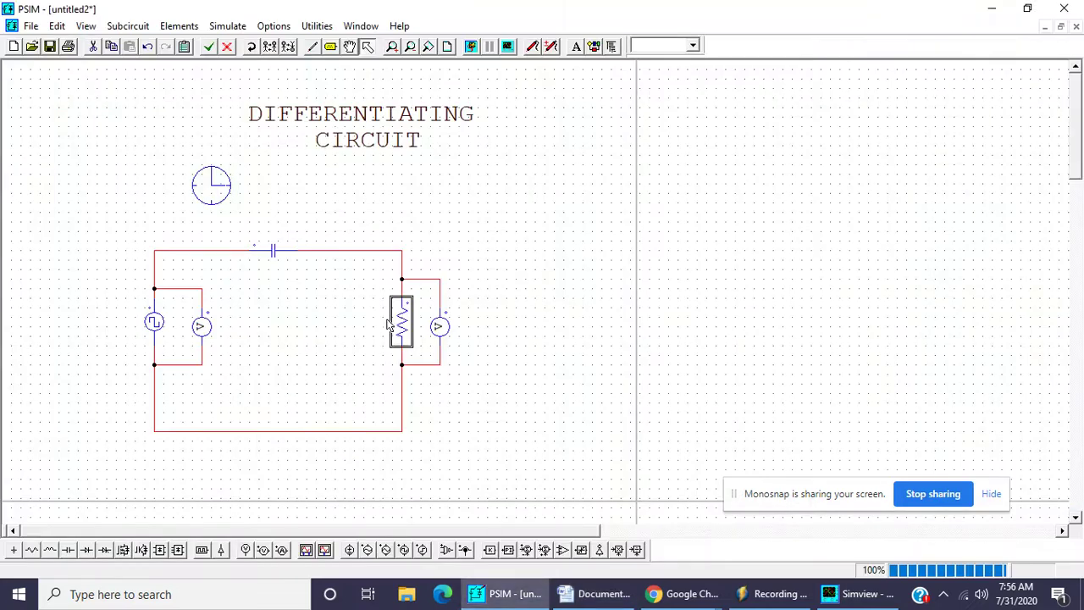
# Change the resistor's resistance to 120 by prepending a 1, then bring Word forward.
pyautogui.doubleClick(402, 321)
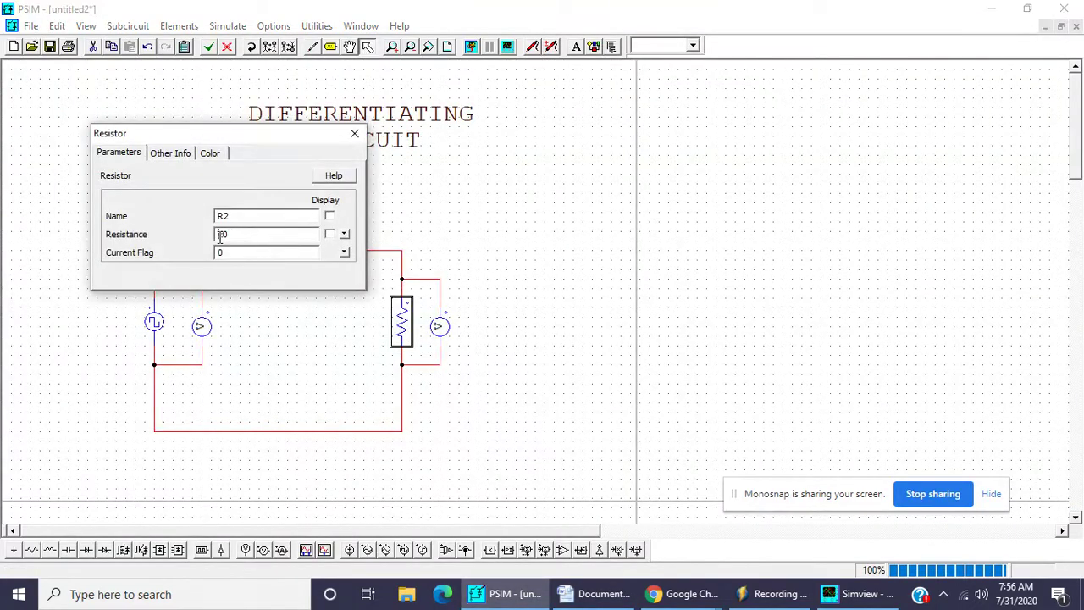
pyautogui.click(219, 237)
pyautogui.write('1')
pyautogui.click(354, 134)
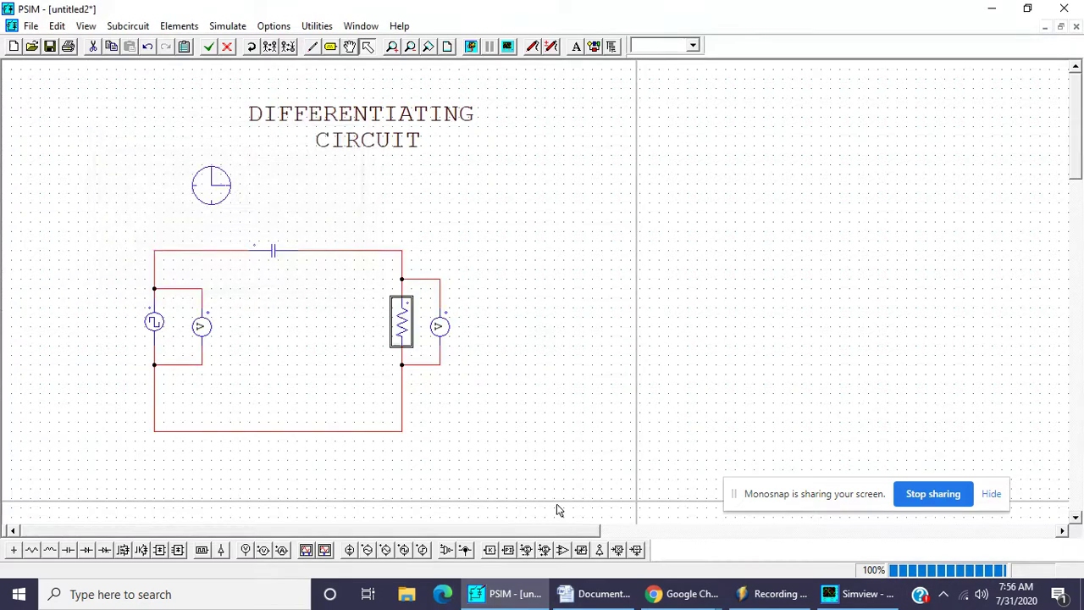
pyautogui.click(603, 593)
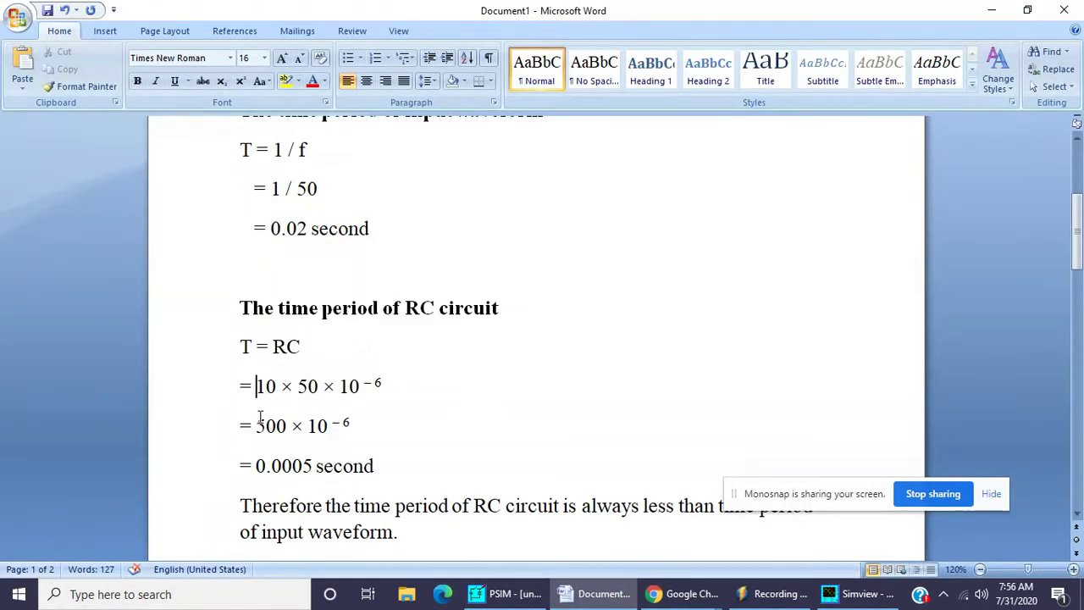
# Indent the '= 10 × 50 × 10⁻⁶' and '= 500 × 10⁻⁶' lines under 'T = RC'.
pyautogui.click(243, 386)
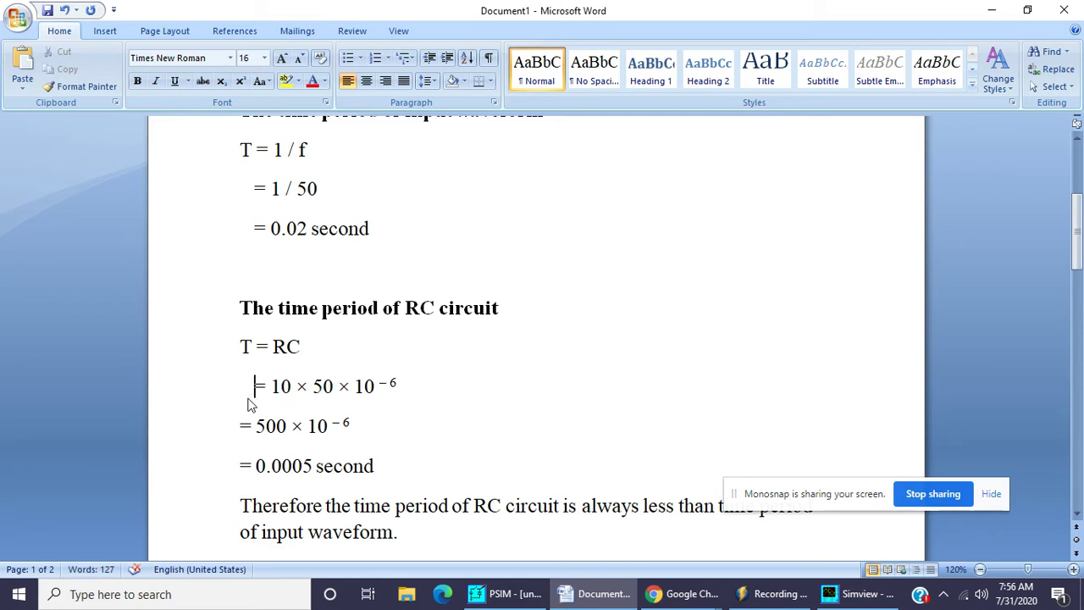
pyautogui.click(242, 424)
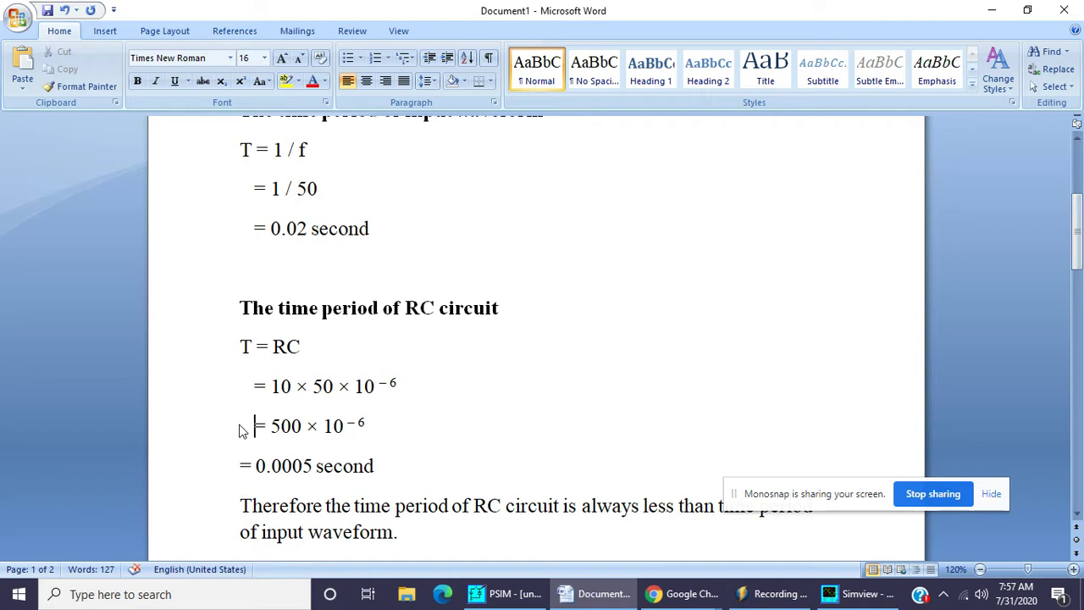
pyautogui.scroll(-1, 238, 430)
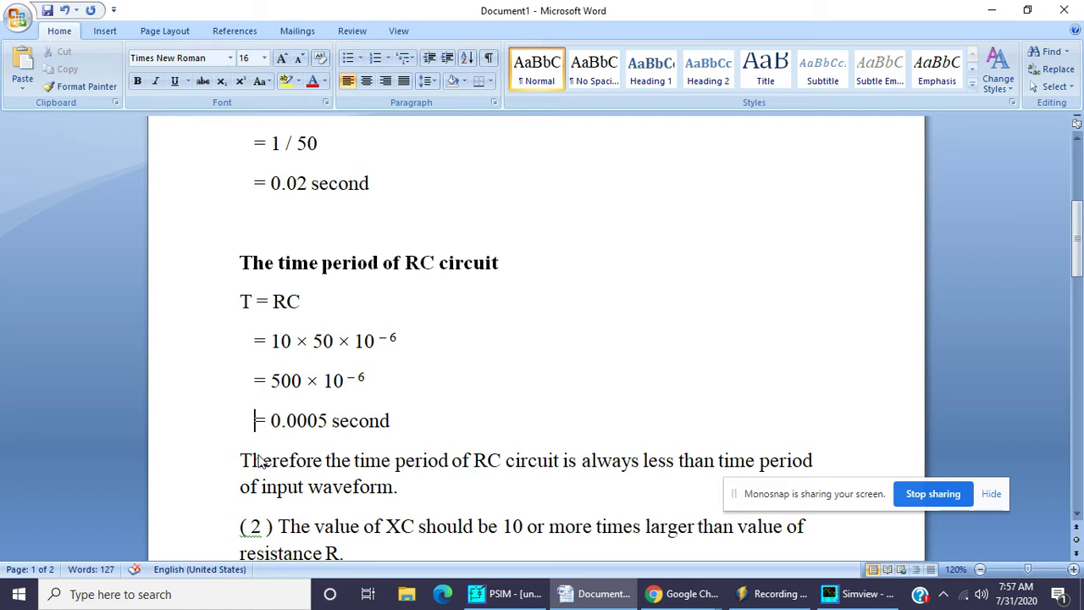
pyautogui.scroll(4, 263, 423)
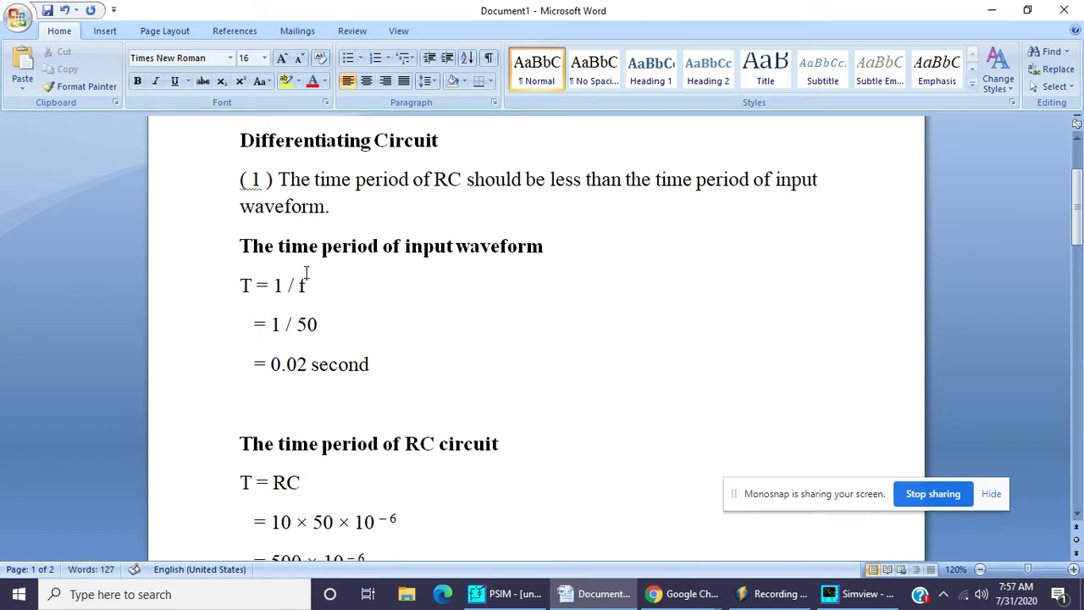
pyautogui.click(409, 279)
# Make the C of XC in condition (2) a subscript.
pyautogui.scroll(-2, 421, 300)
pyautogui.scroll(-1, 394, 428)
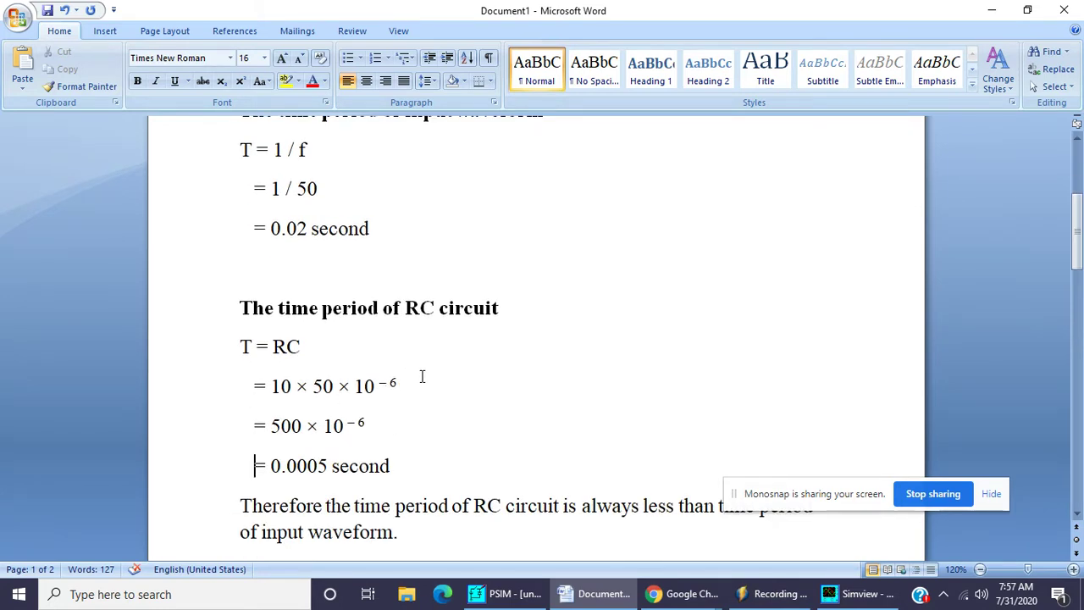
pyautogui.scroll(-2, 424, 381)
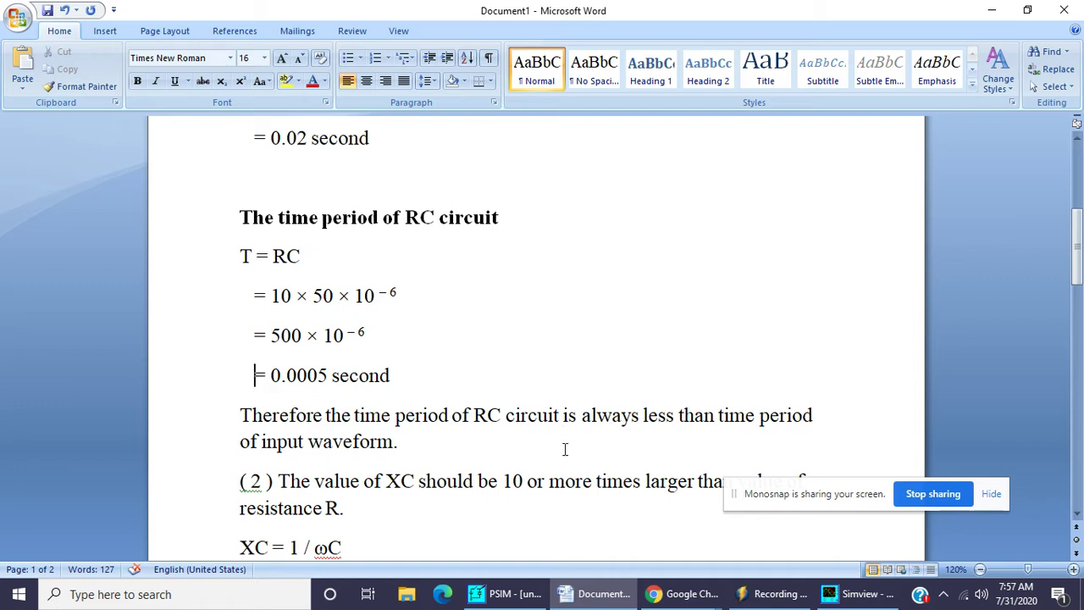
pyautogui.scroll(-3, 565, 449)
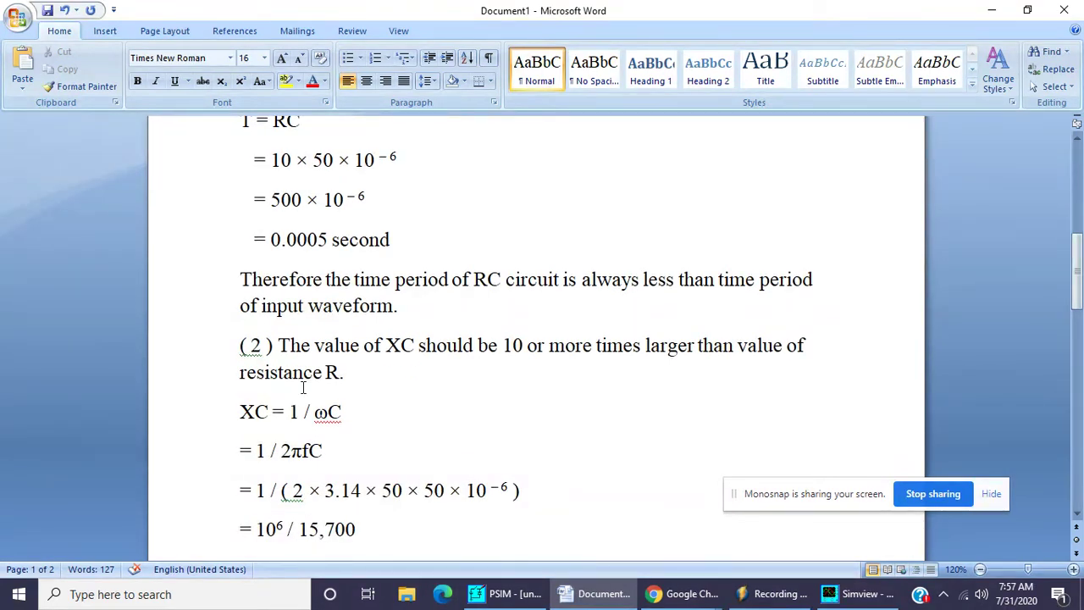
pyautogui.moveTo(400, 347); pyautogui.dragTo(415, 350)
pyautogui.click(221, 80)
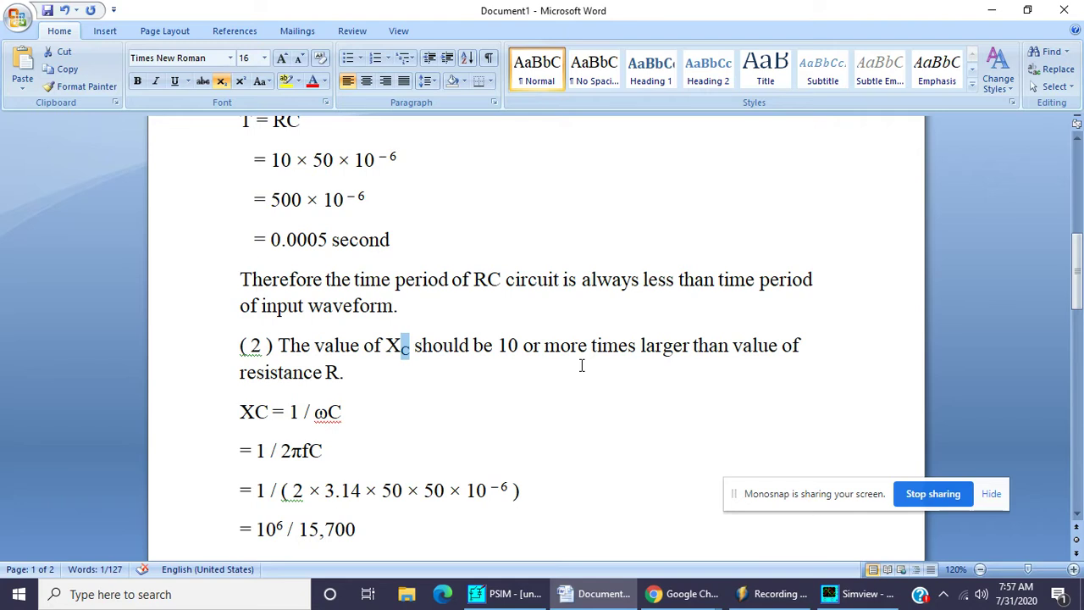
# Subscript the C of XC in the reactance formula and indent the '= 1 / 2πfC' line.
pyautogui.moveTo(268, 412); pyautogui.dragTo(255, 412)
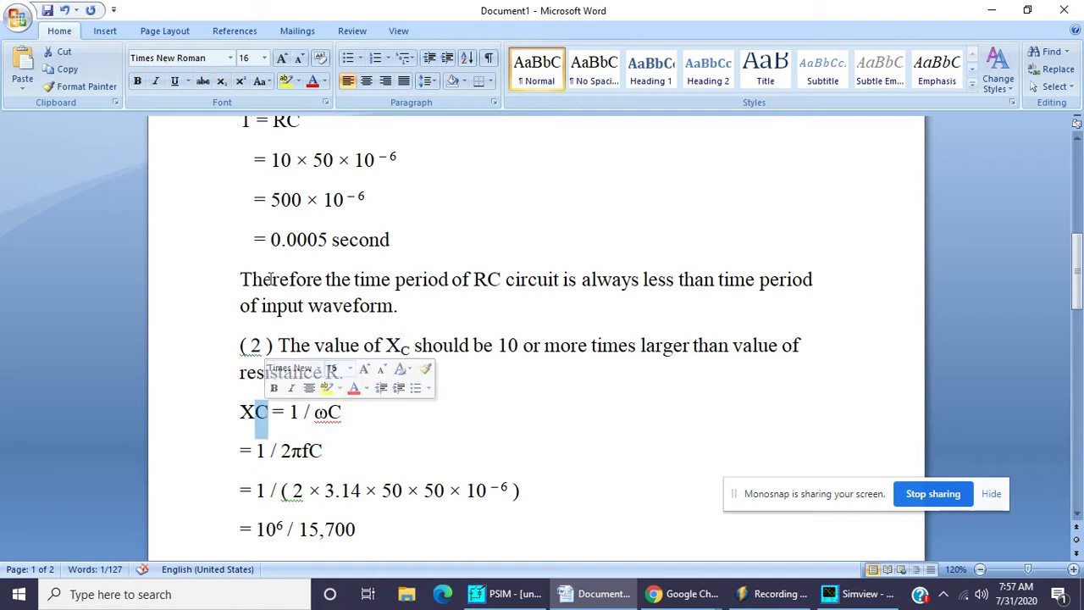
pyautogui.hotkey('ctrl', '=')
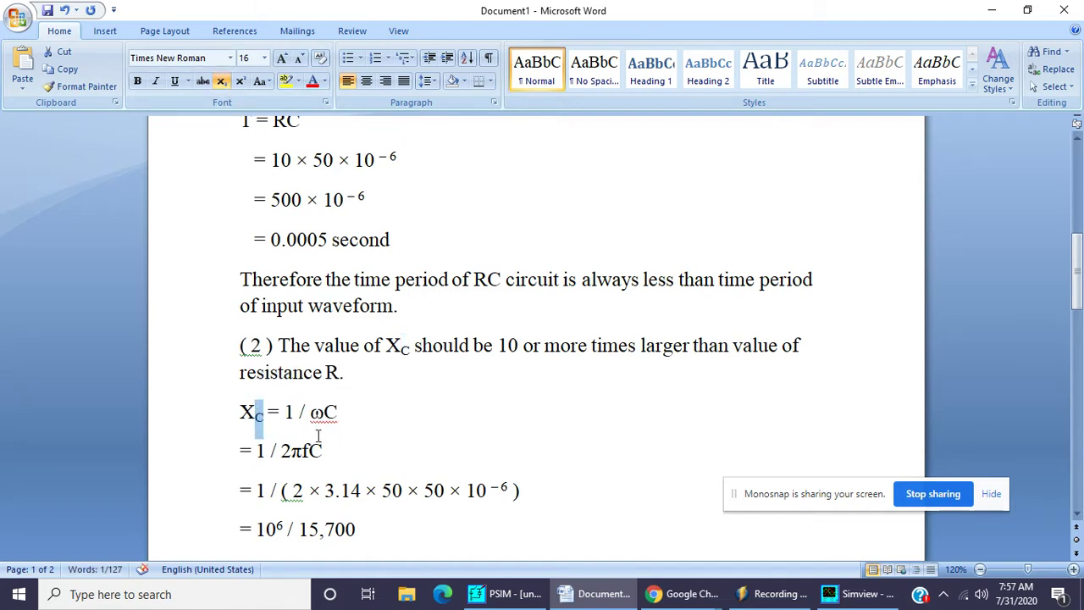
pyautogui.click(244, 451)
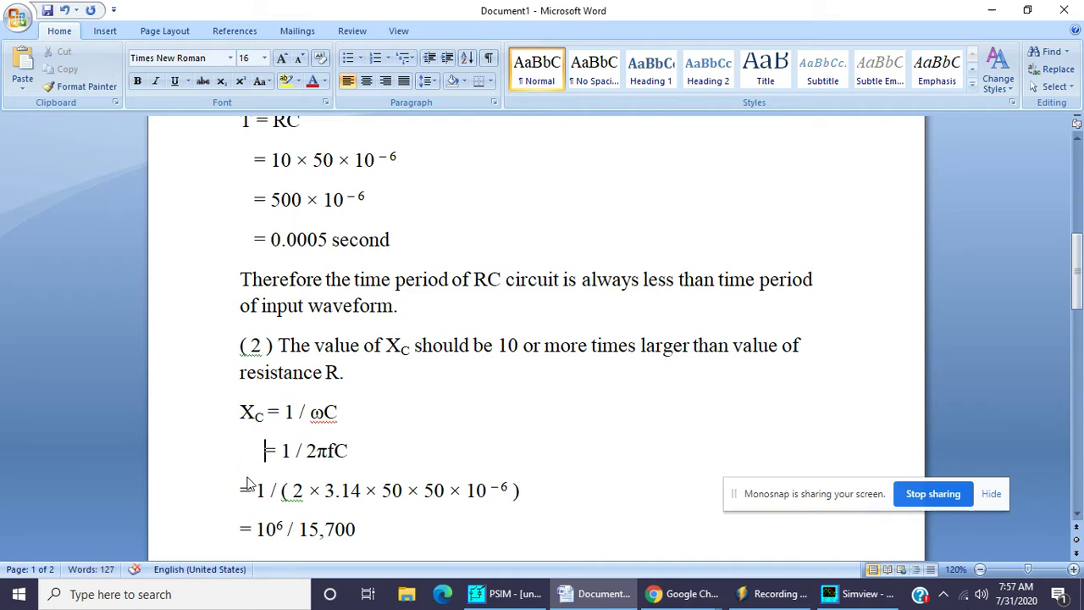
# Indent the '2 × 3.14' product, '= 10⁶ / 15,700' and '= 64' lines.
pyautogui.scroll(-2, 248, 483)
pyautogui.click(240, 399)
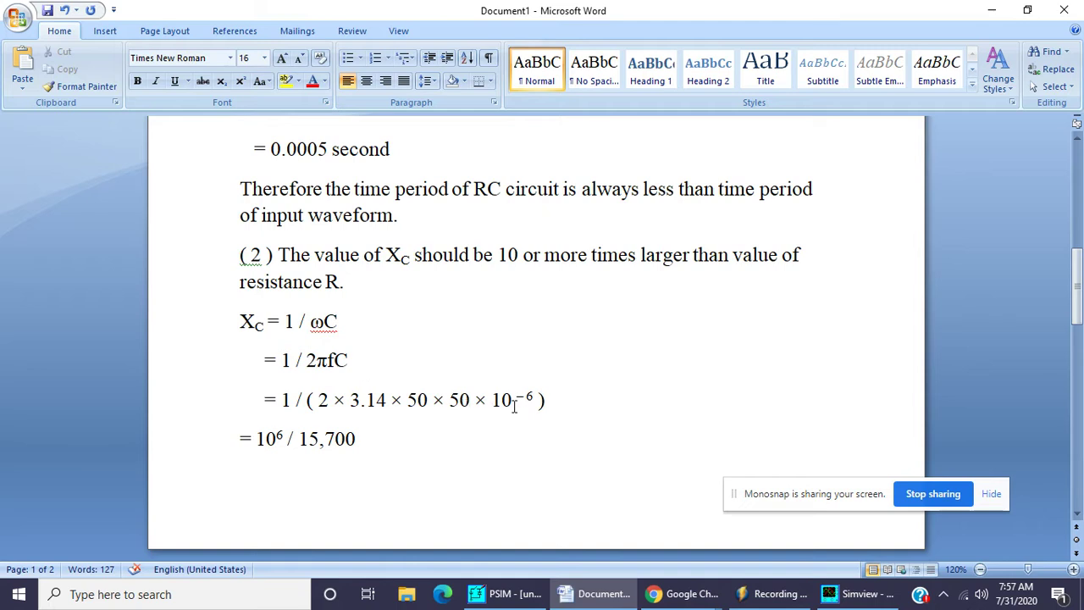
pyautogui.click(235, 441)
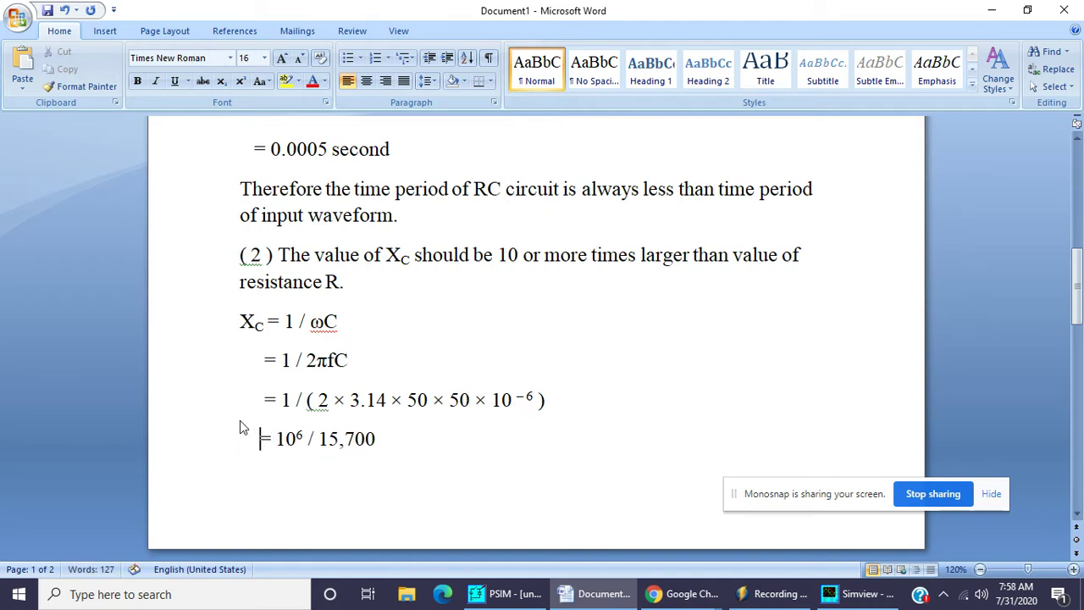
pyautogui.scroll(-3, 240, 420)
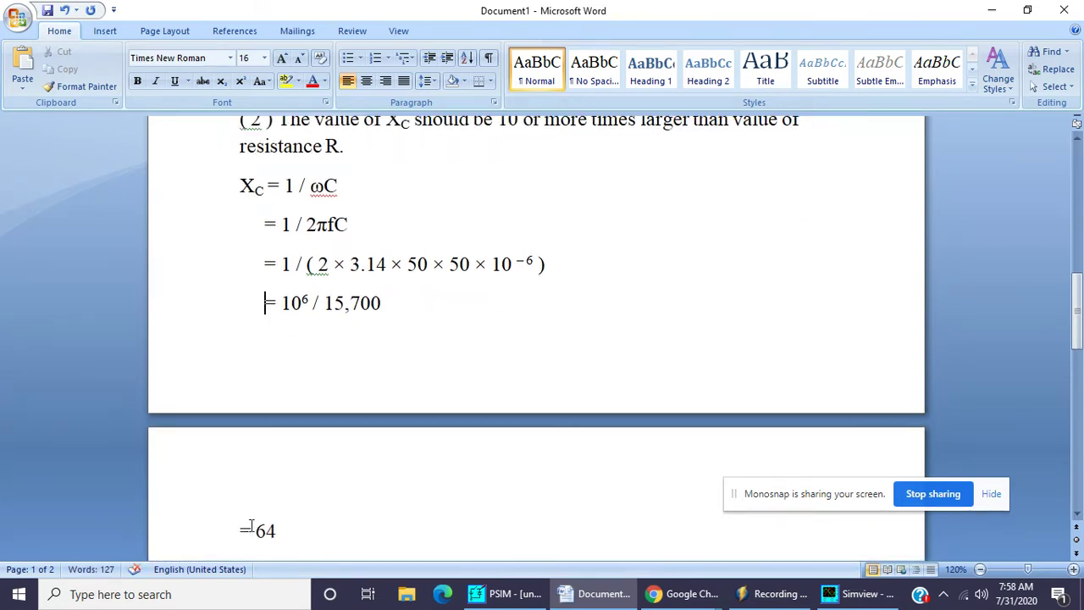
pyautogui.click(240, 530)
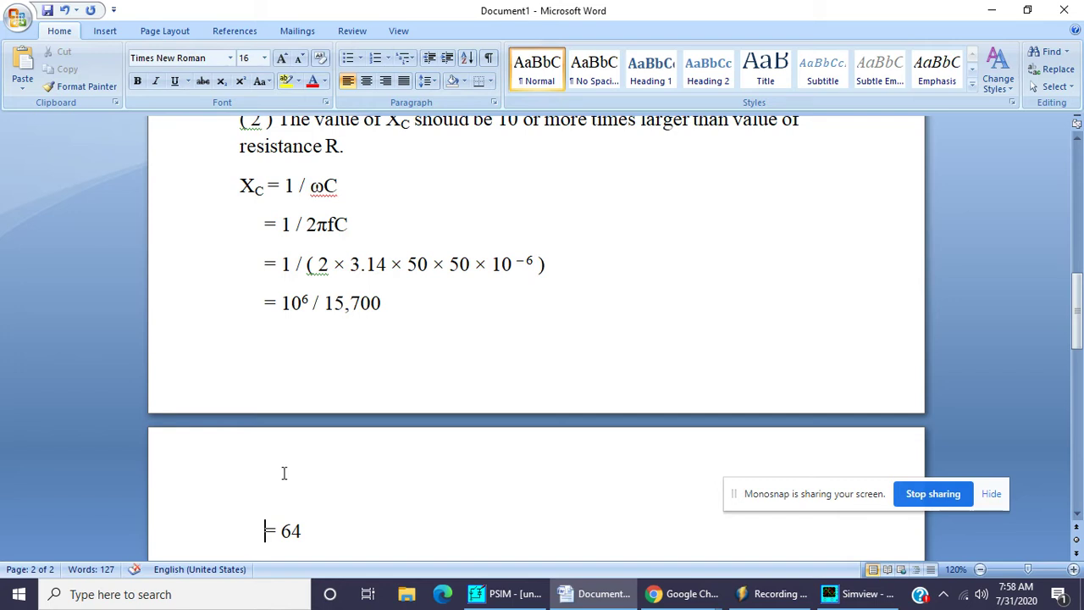
pyautogui.scroll(3, 283, 472)
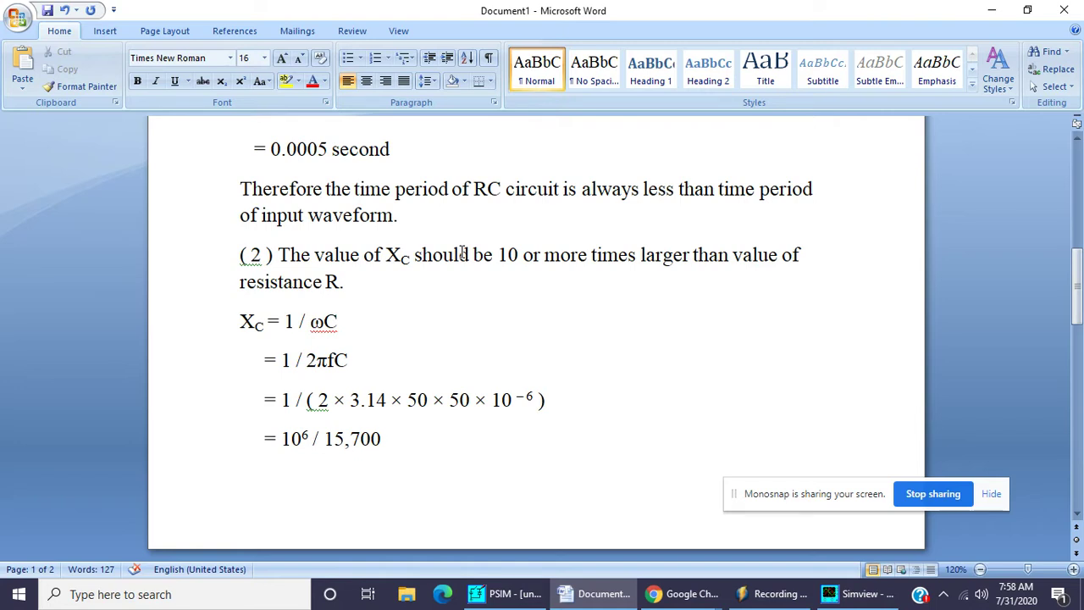
pyautogui.scroll(-3, 464, 254)
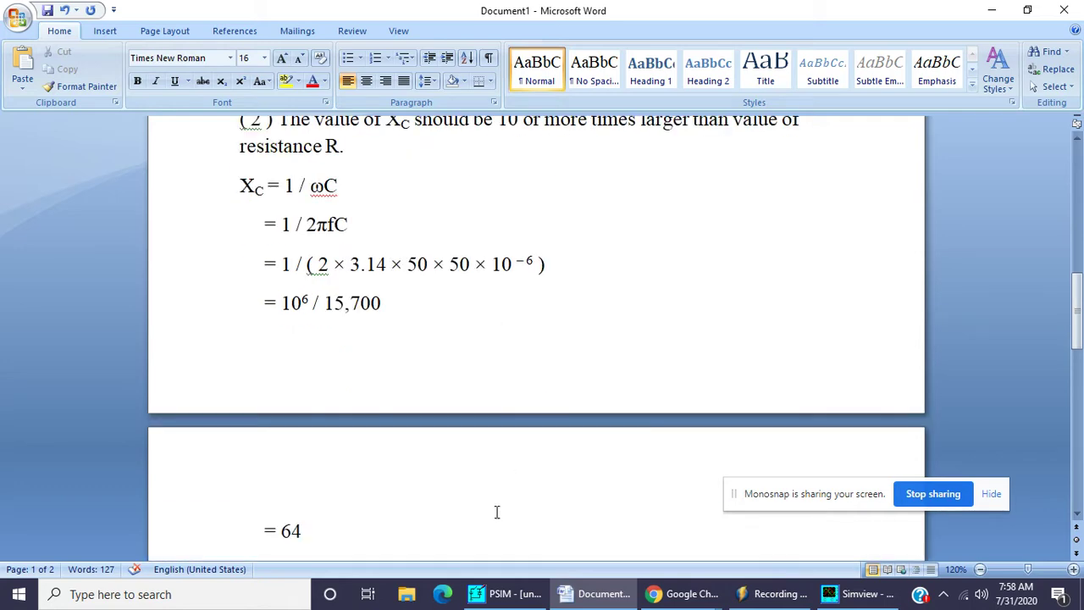
# In PSIM, set resistor R2's resistance to 5 and reopen it to confirm the value.
pyautogui.click(498, 601)
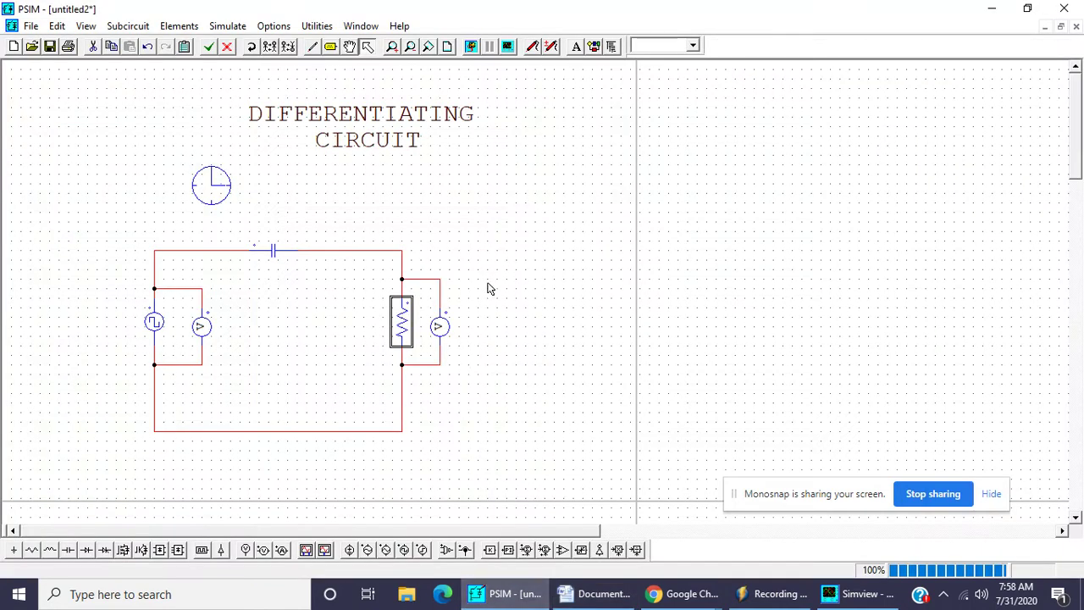
pyautogui.doubleClick(401, 318)
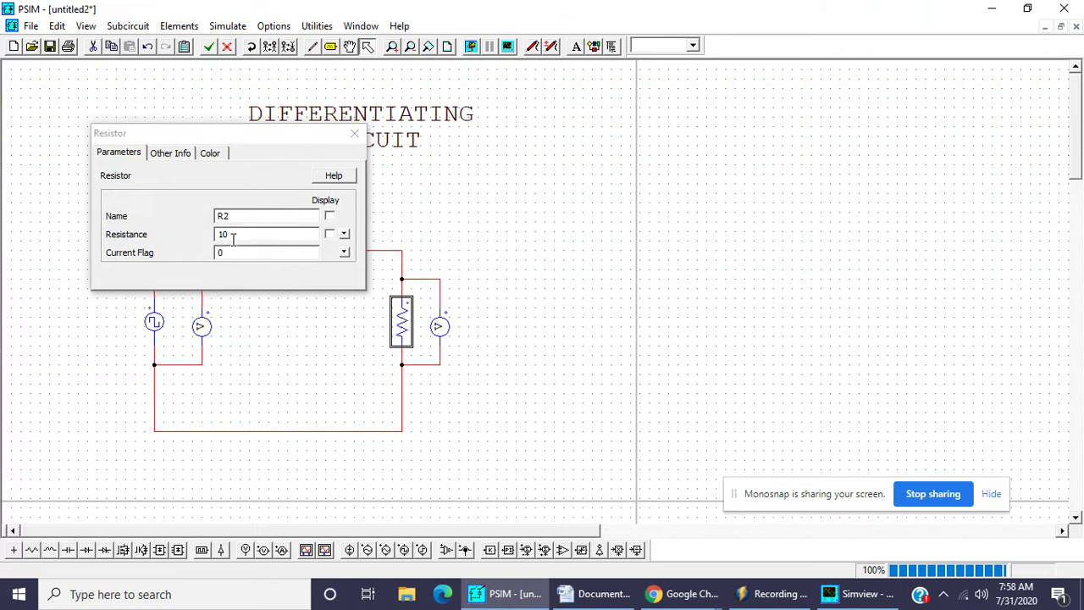
pyautogui.click(193, 251)
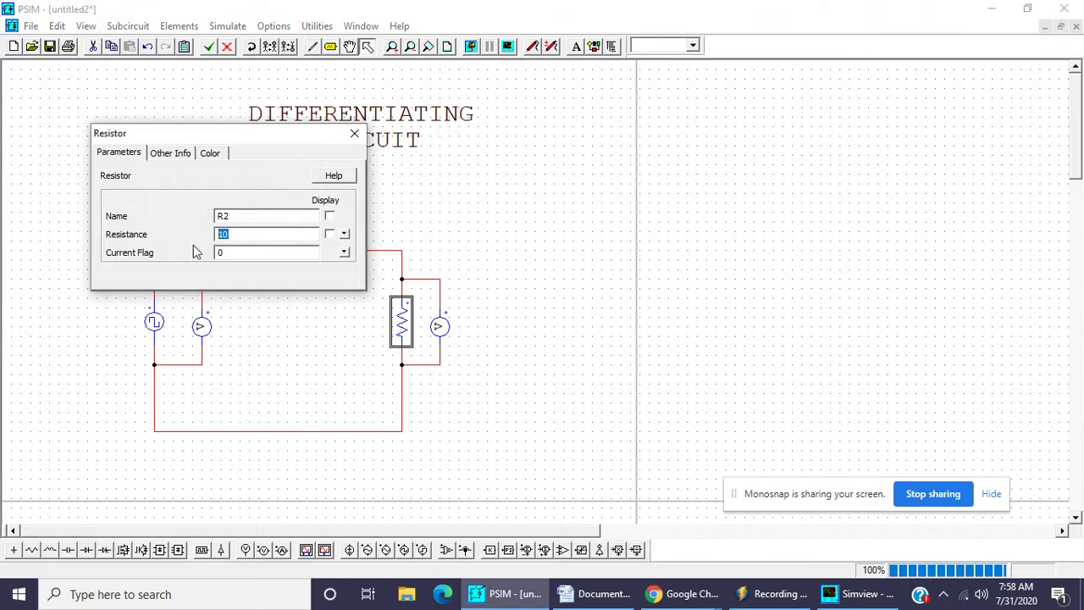
pyautogui.write('50')
pyautogui.click(354, 132)
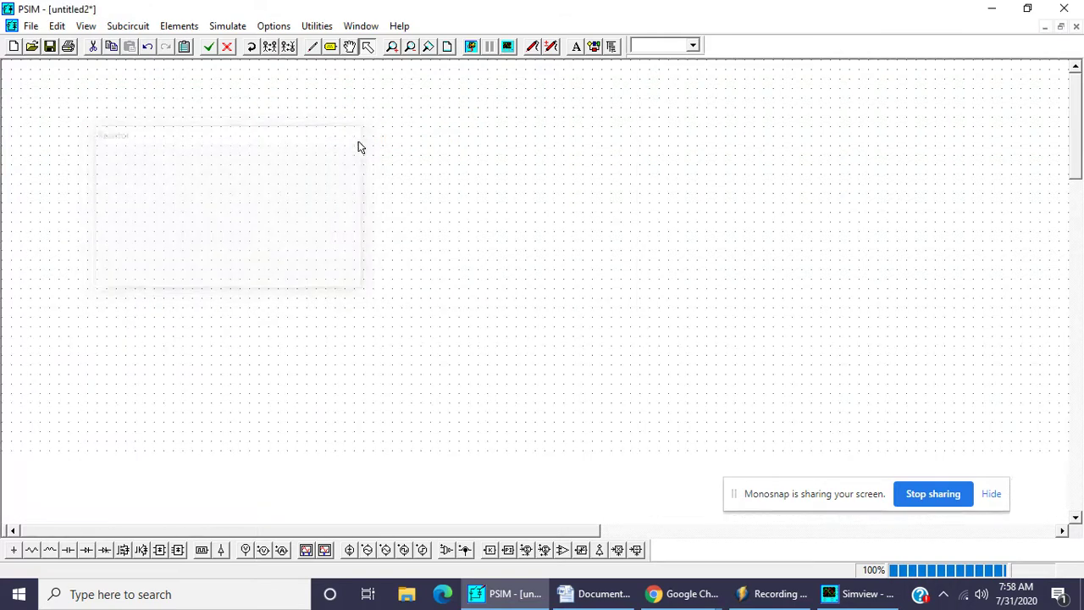
pyautogui.doubleClick(394, 322)
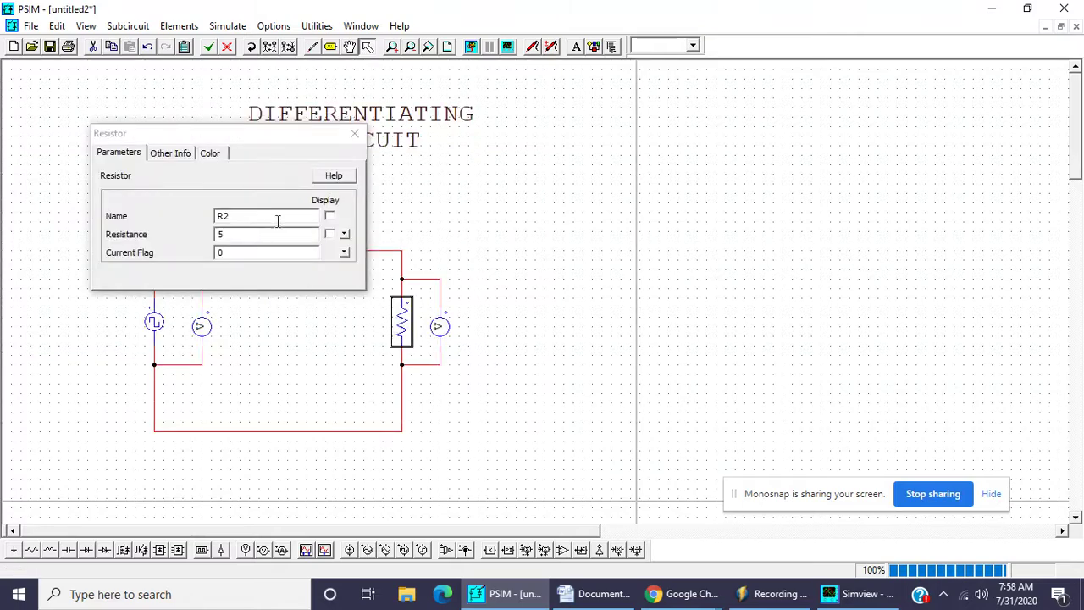
pyautogui.click(354, 133)
# Rerun the square-wave simulation, minimize Simview, and return to the Word calculations.
pyautogui.click(471, 46)
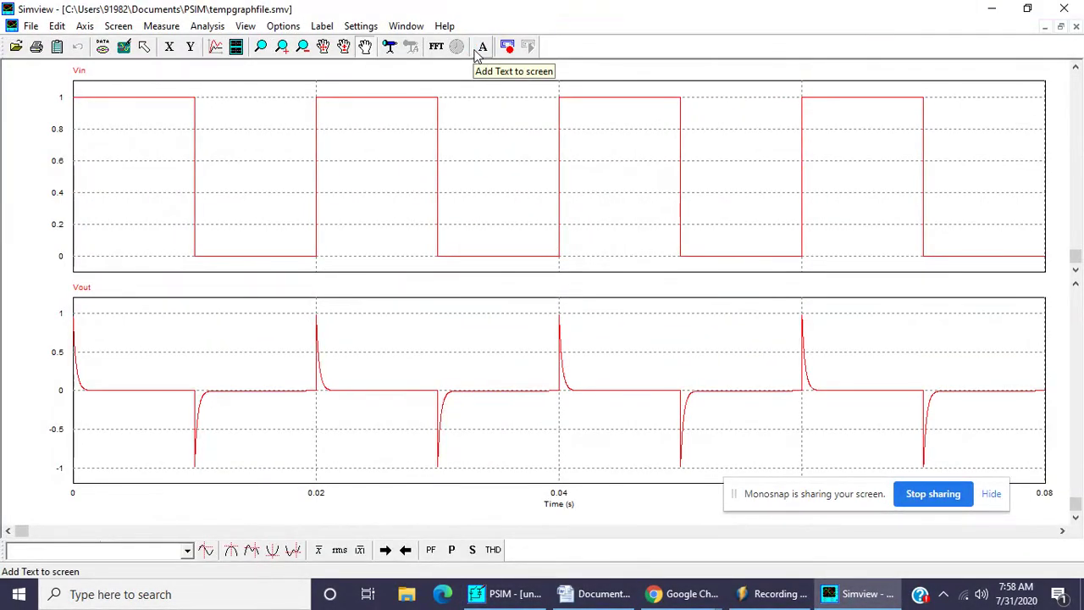
pyautogui.click(992, 7)
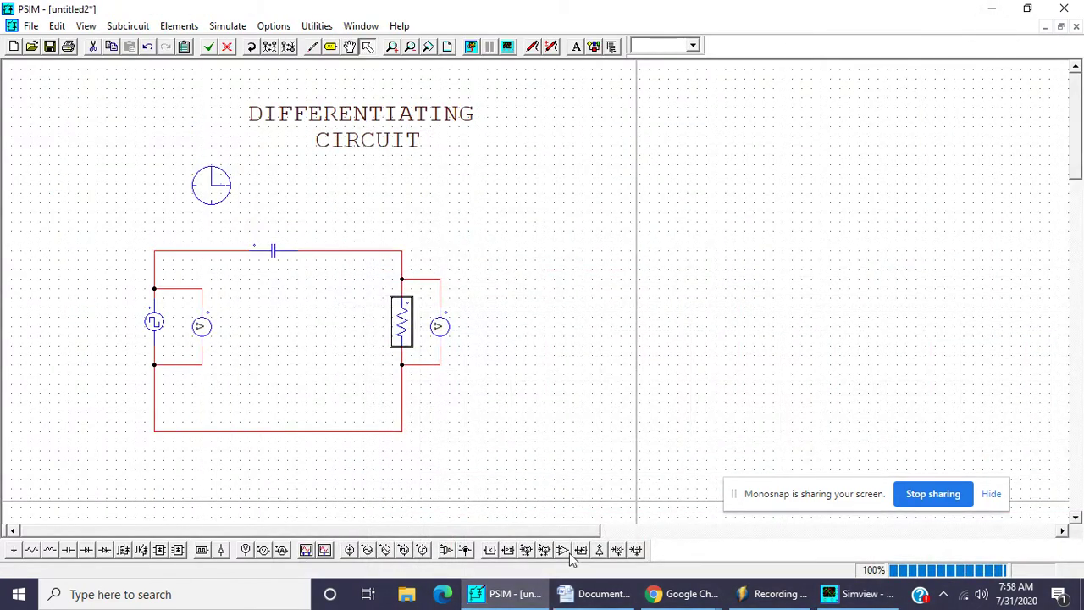
pyautogui.click(592, 593)
pyautogui.scroll(-3, 344, 370)
pyautogui.scroll(2, 344, 366)
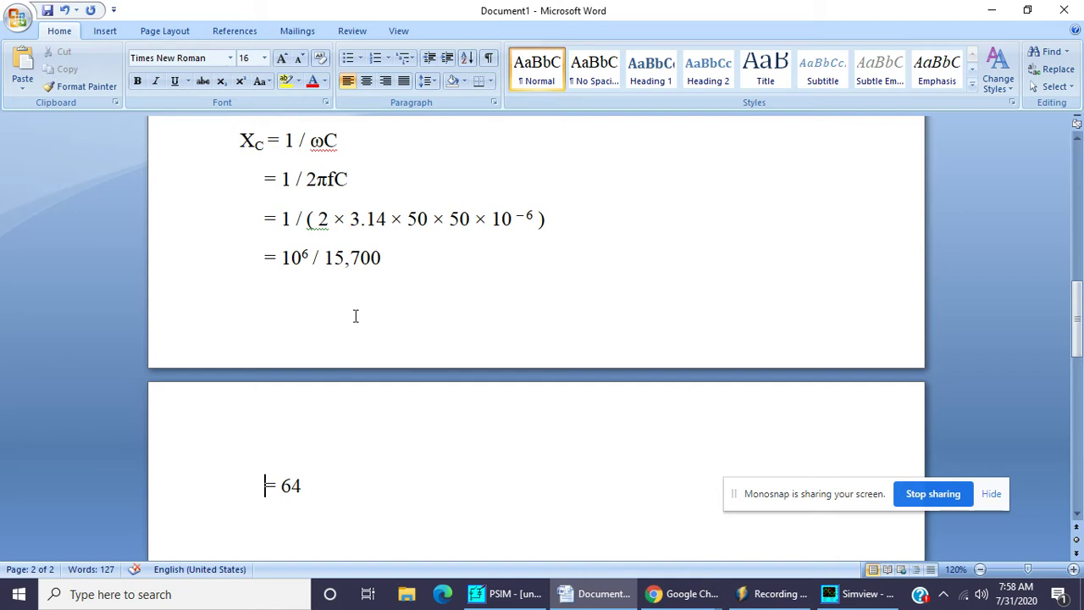
# Scroll up the Word calculations, then minimize Word to reveal the PSIM schematic.
pyautogui.scroll(5, 290, 419)
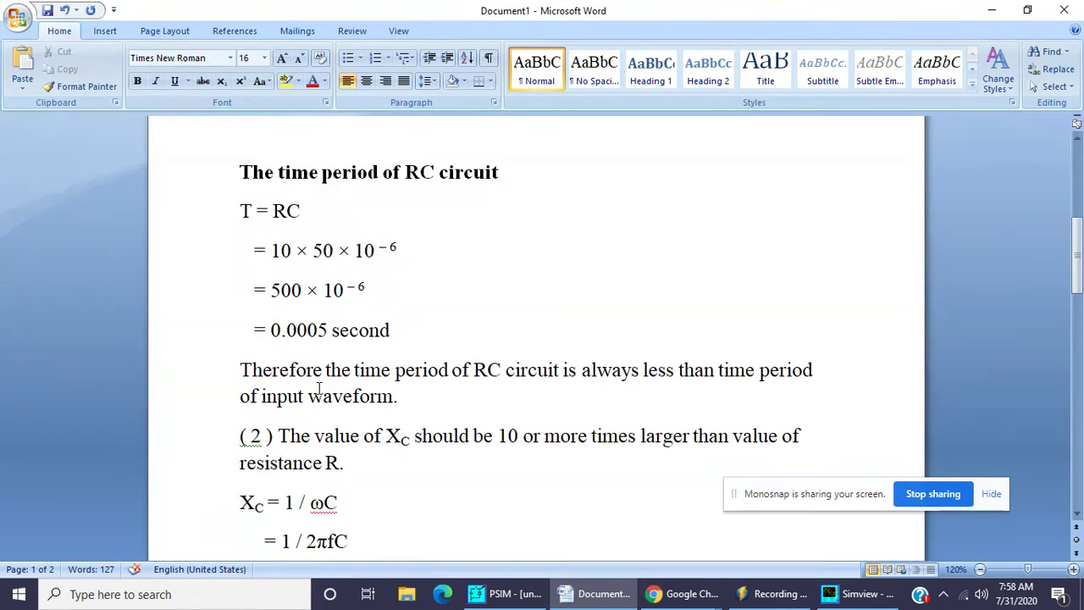
pyautogui.click(992, 11)
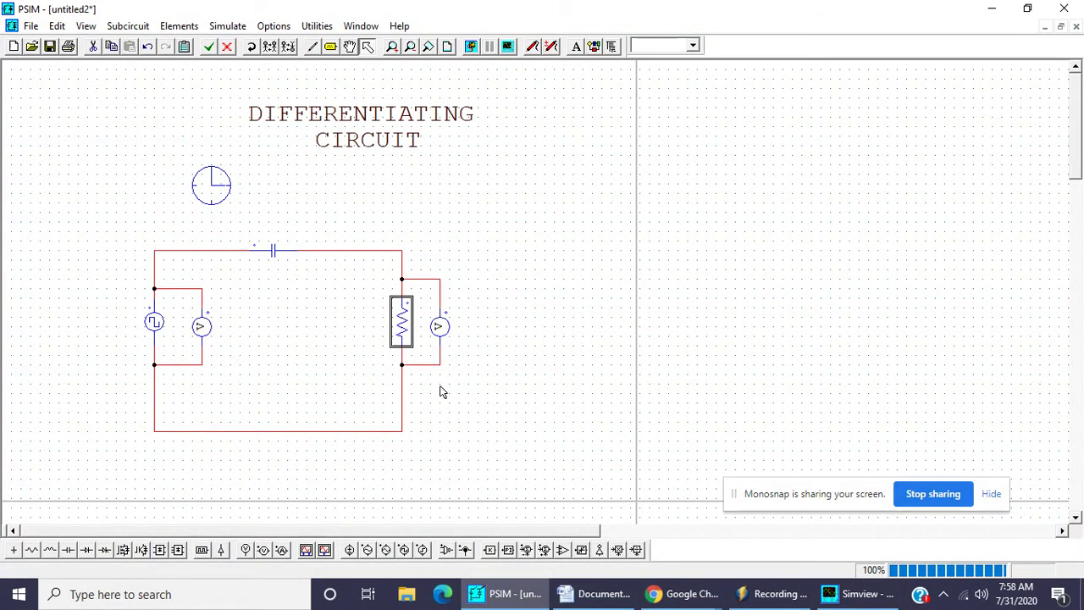
# Delete the square-wave source and place a sinusoidal source in the left branch.
pyautogui.click(155, 331)
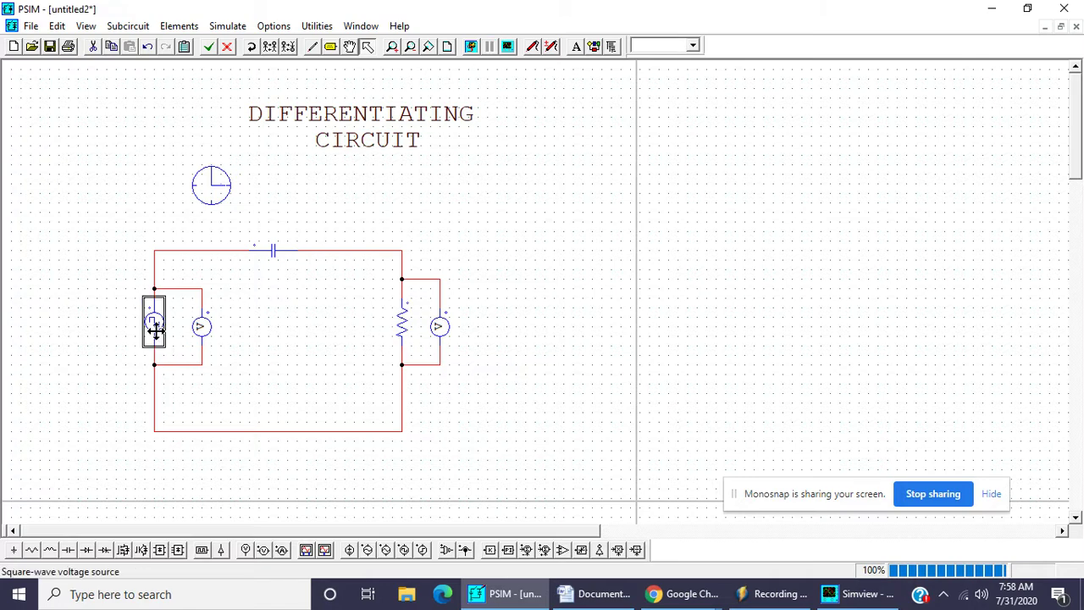
pyautogui.press('Delete')
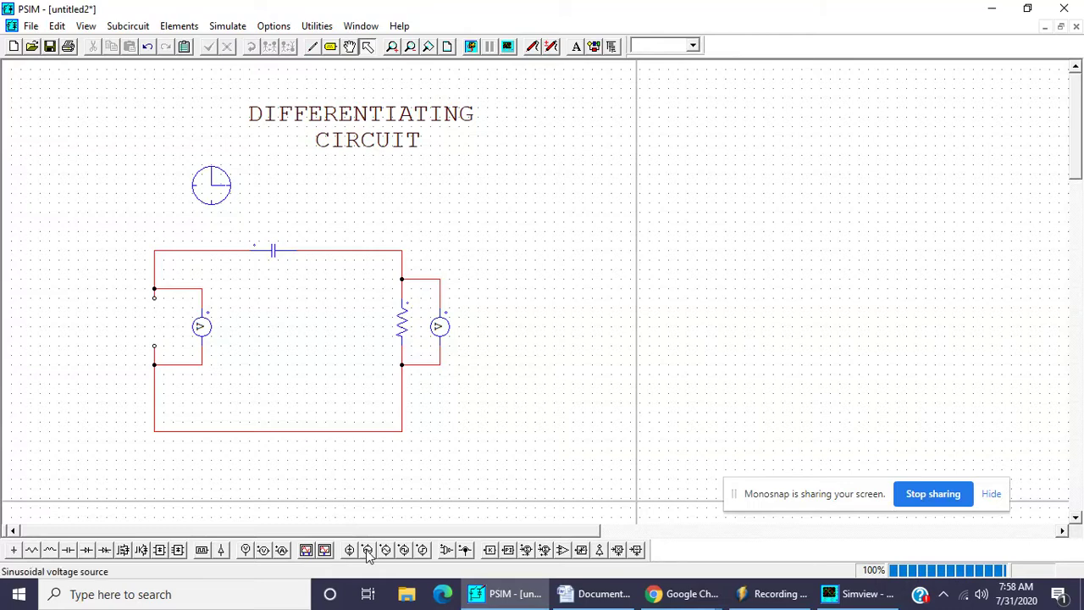
pyautogui.click(368, 551)
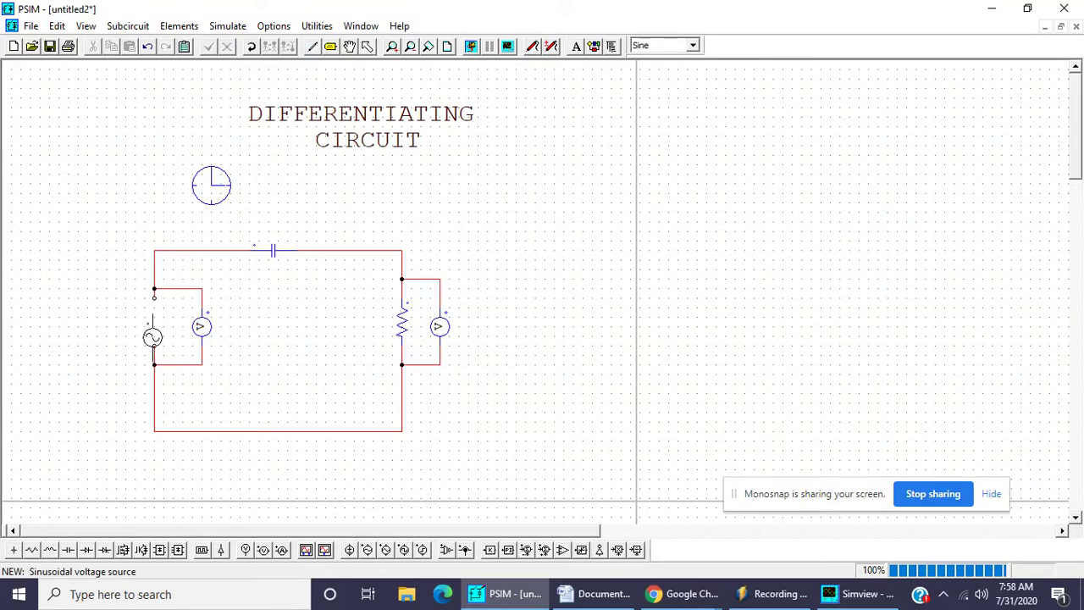
pyautogui.click(153, 322)
pyautogui.press('Escape')
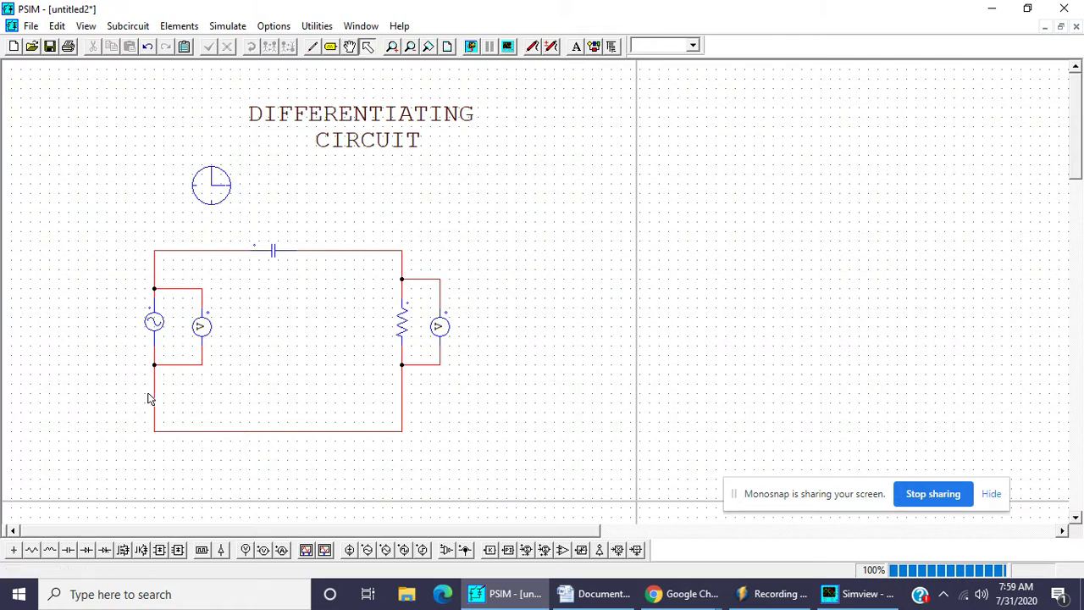
# Set the sine source's Peak Amplitude to 230 and Frequency to 50.
pyautogui.doubleClick(154, 326)
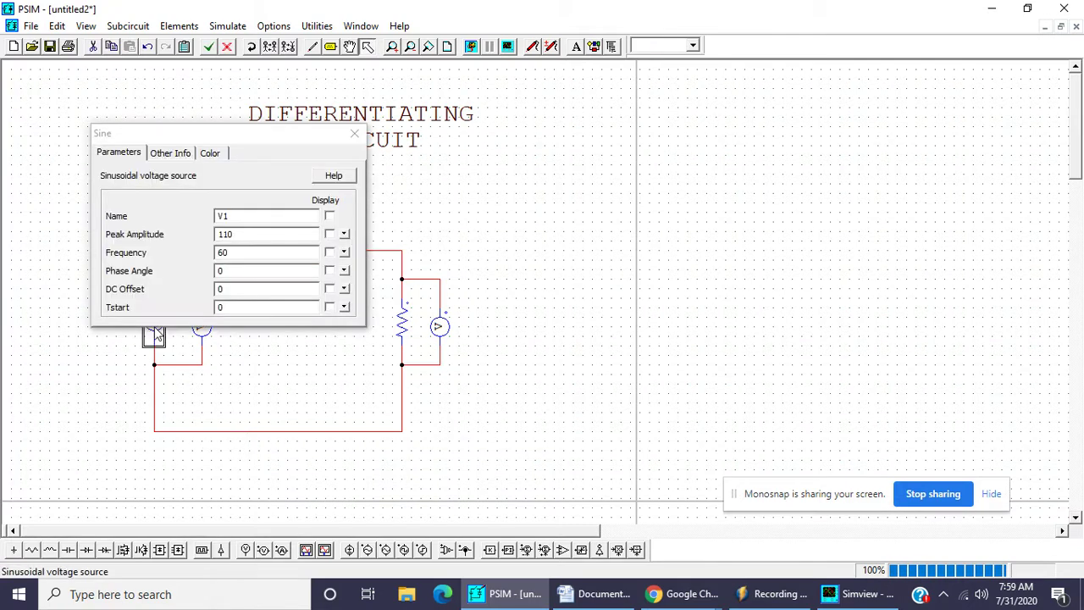
pyautogui.doubleClick(245, 235)
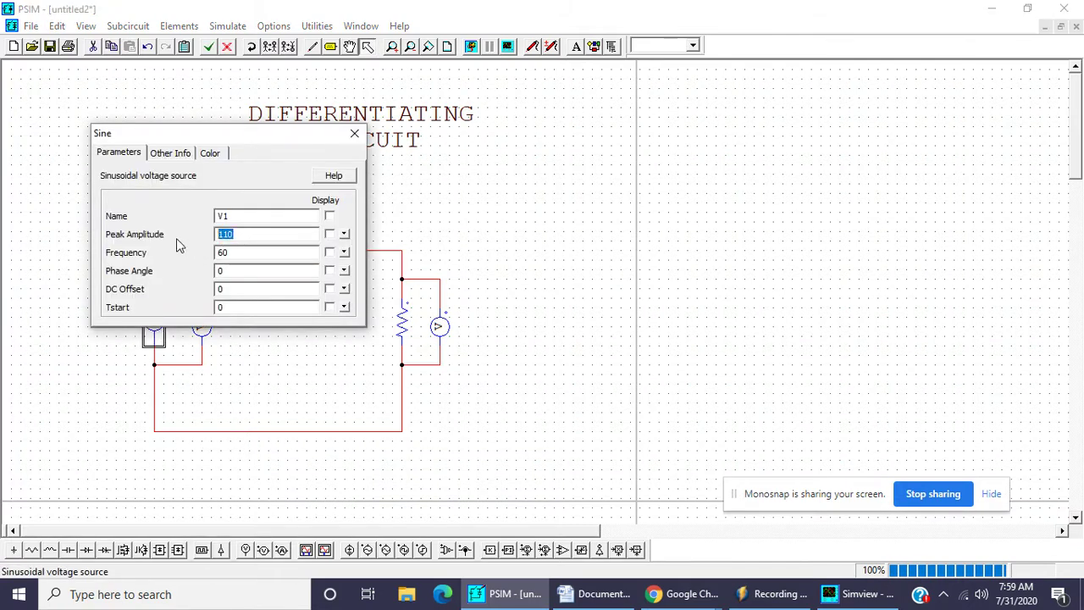
pyautogui.write('3')
pyautogui.press('BackSpace')
pyautogui.write('230')
pyautogui.doubleClick(225, 253)
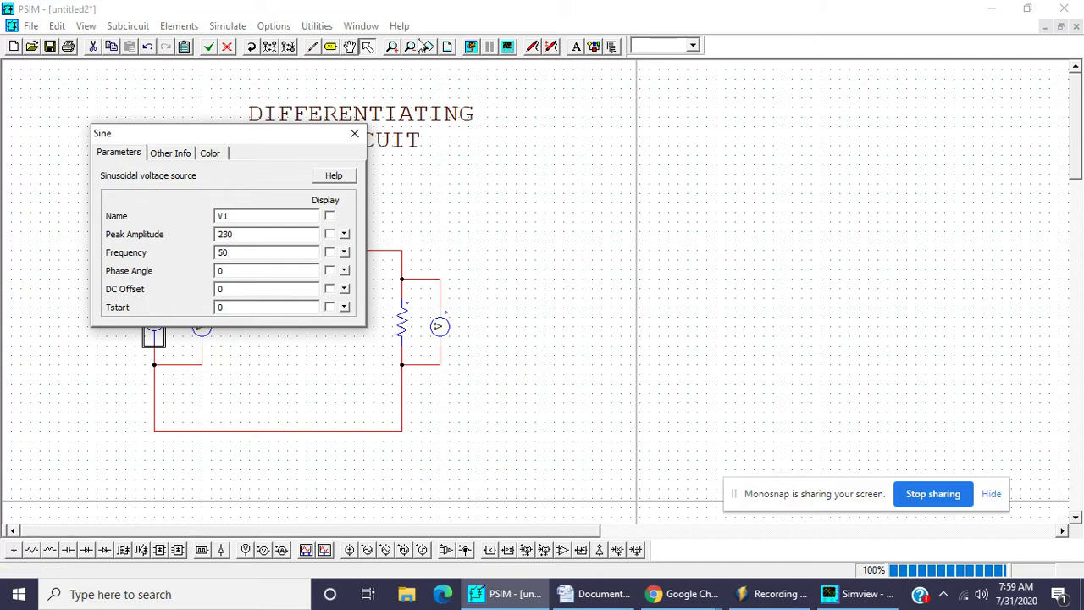
pyautogui.click(353, 133)
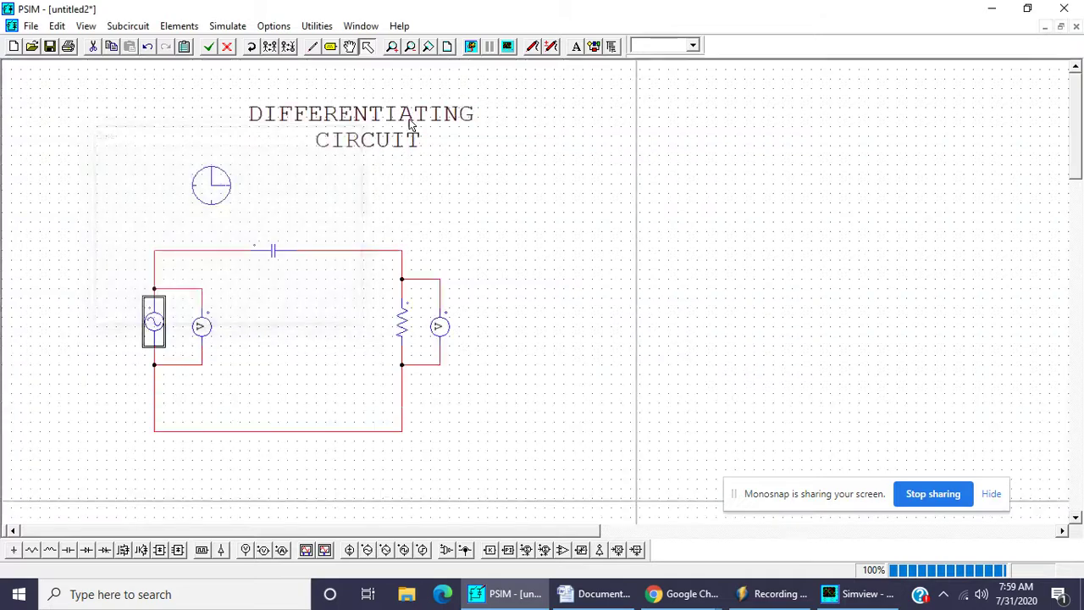
# Rerun with the sine source and measure Vin ≈ 10.02, Vout ≈ -17.87 near 9.86 ms in Simview.
pyautogui.click(468, 47)
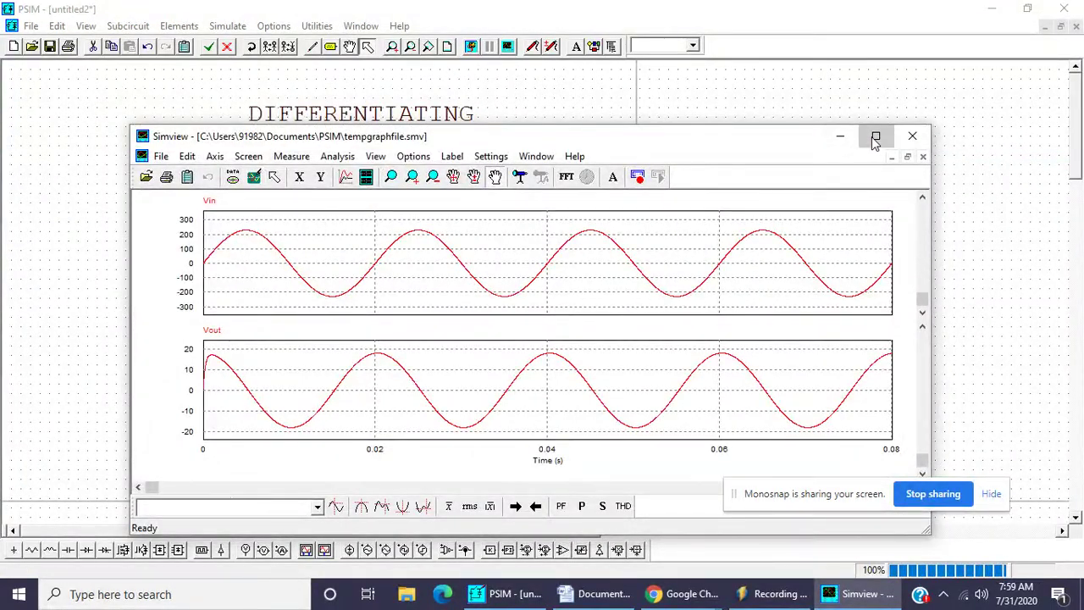
pyautogui.click(875, 135)
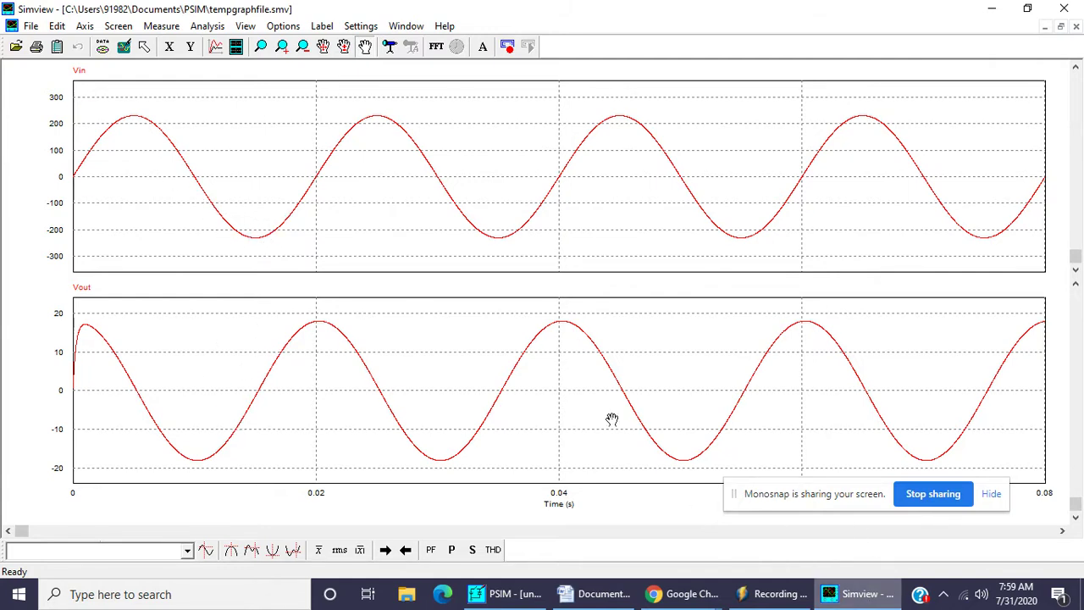
pyautogui.click(161, 26)
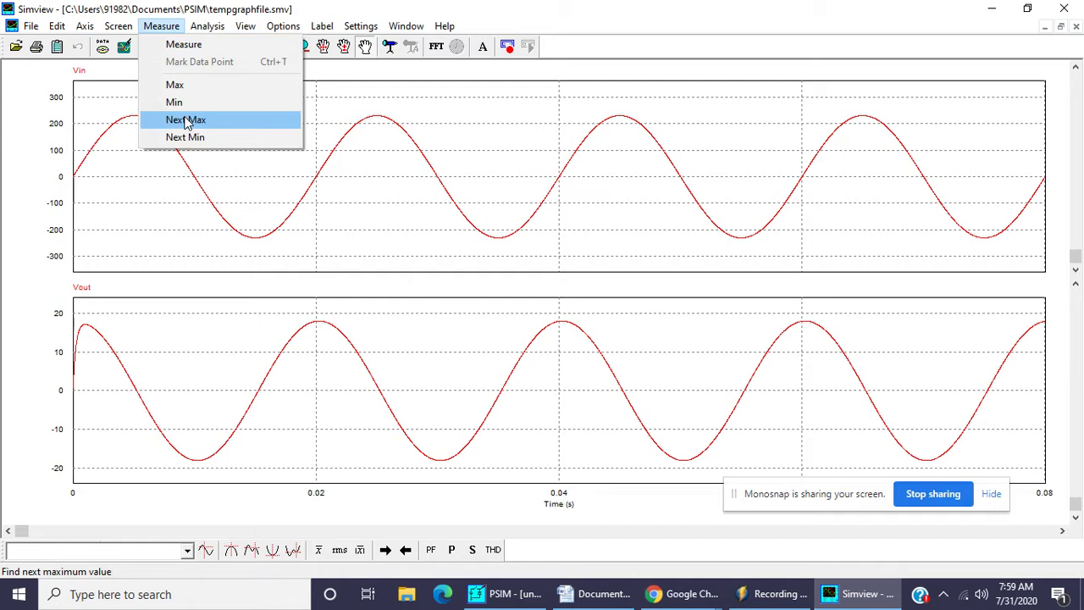
pyautogui.click(188, 44)
pyautogui.click(194, 182)
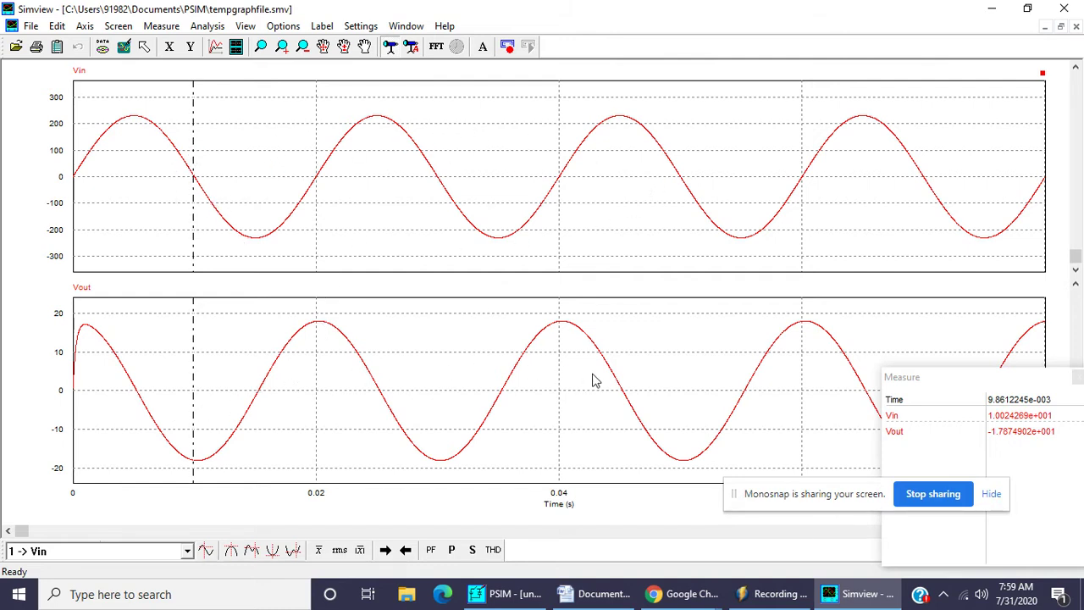
pyautogui.click(992, 9)
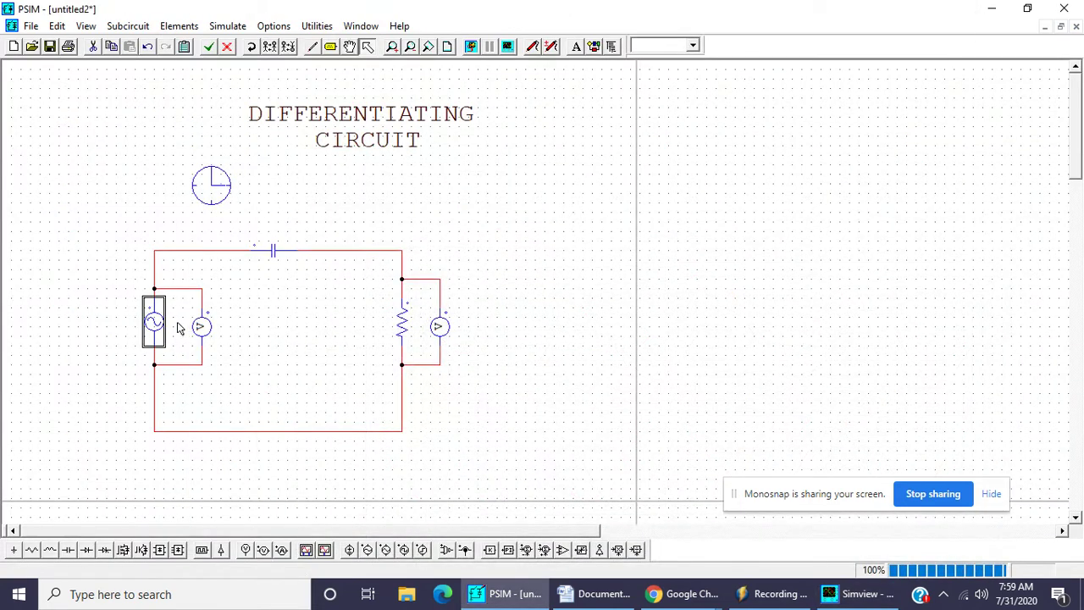
# Replace the sine source with a triangular-wave source VTRI1 in the left branch.
pyautogui.press('Delete')
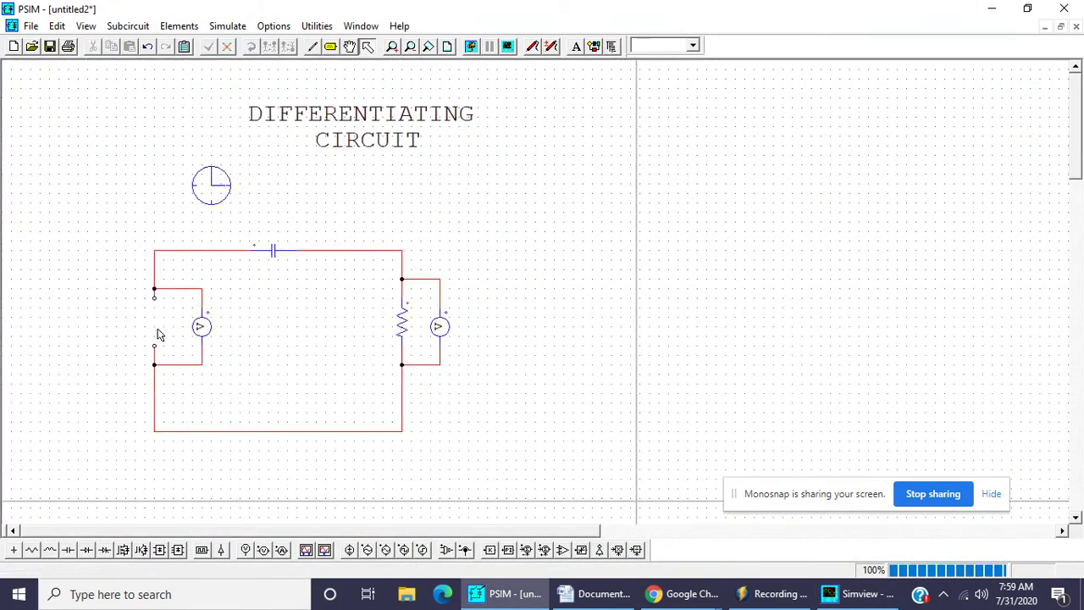
pyautogui.click(385, 550)
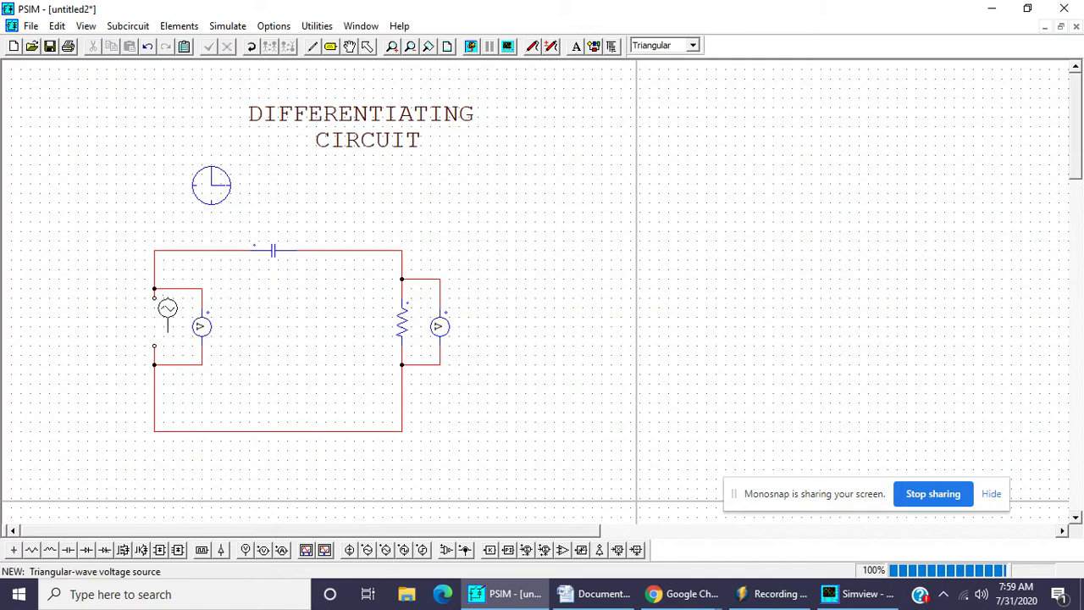
pyautogui.click(155, 322)
pyautogui.press('Escape')
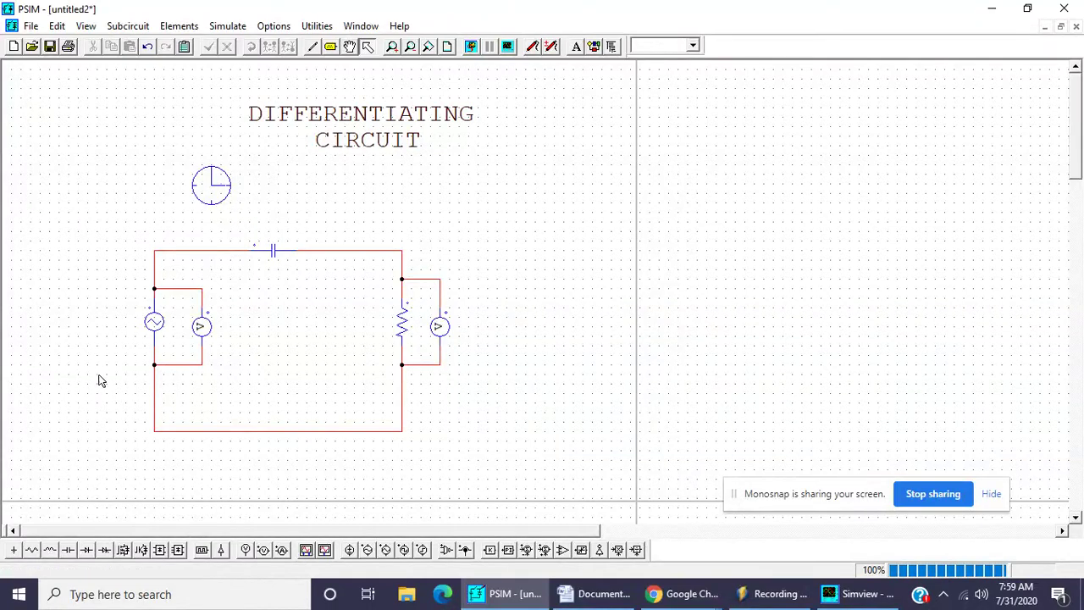
# Set the triangular source's Frequency to 50 and DC Offset to 0.
pyautogui.click(153, 325)
pyautogui.doubleClick(153, 325)
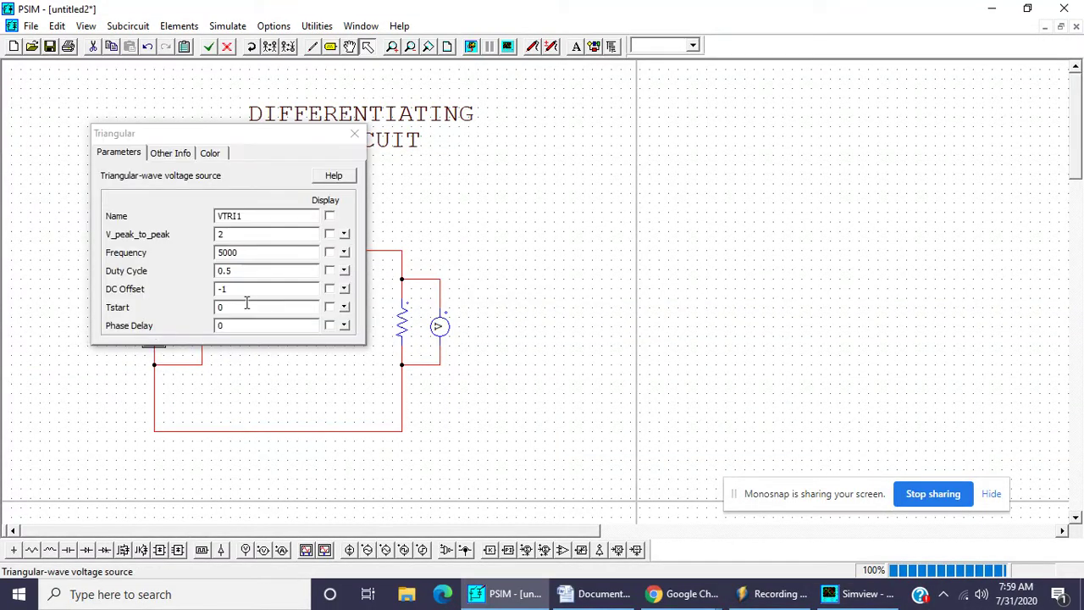
pyautogui.click(251, 254)
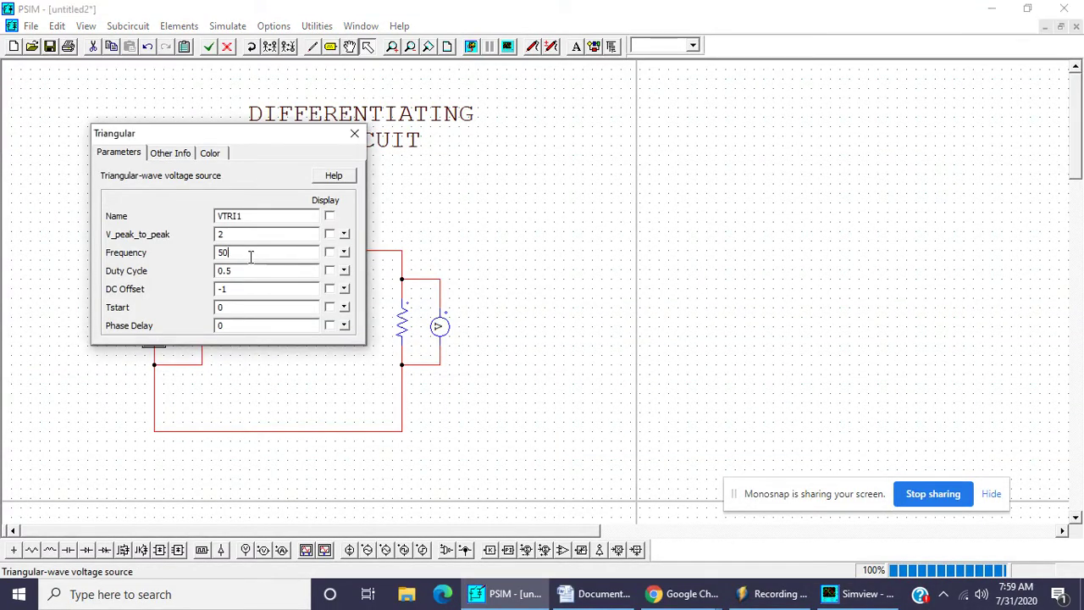
pyautogui.write('0')
pyautogui.doubleClick(248, 289)
pyautogui.click(355, 134)
# Rerun the simulation and maximize Simview to view the triangular Vin and square-wave Vout.
pyautogui.click(471, 46)
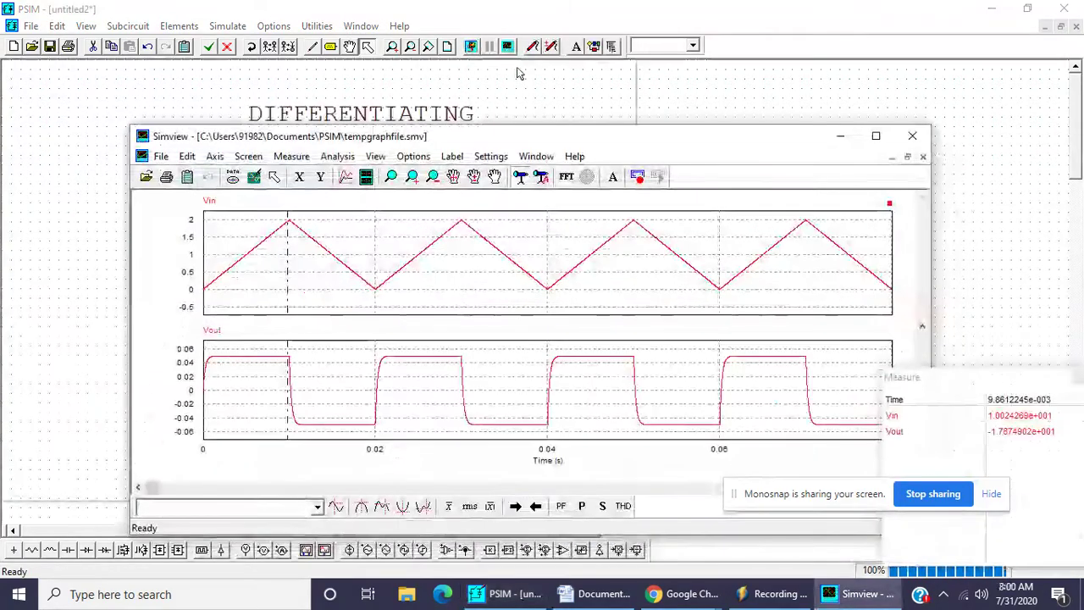
pyautogui.click(875, 136)
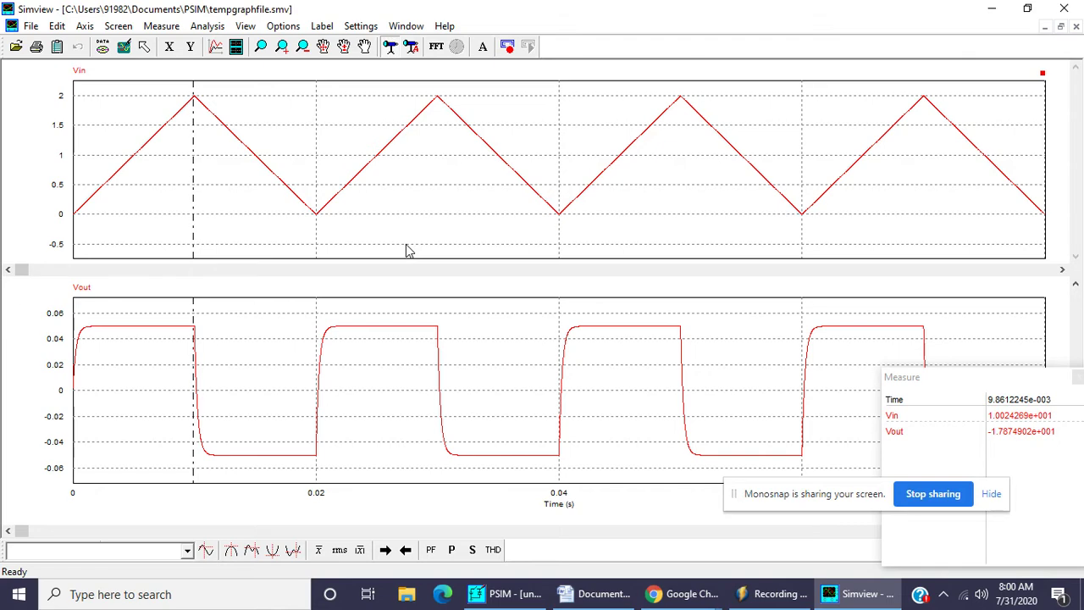
# Change VTRI1's duty cycle to 0.8 and rerun the simulation, producing a sawtooth Vin.
pyautogui.click(991, 8)
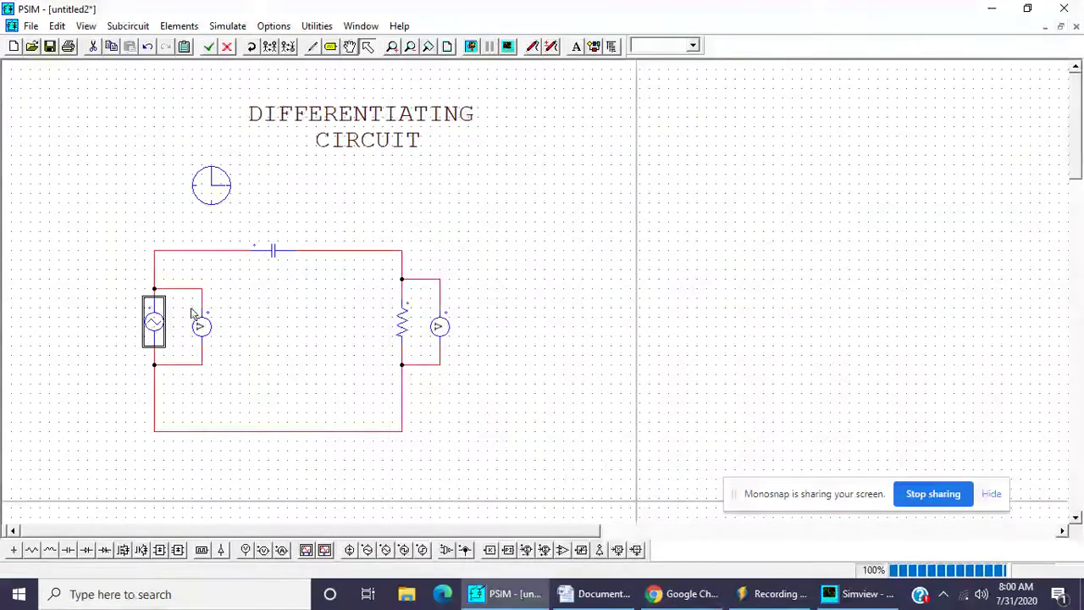
pyautogui.doubleClick(153, 321)
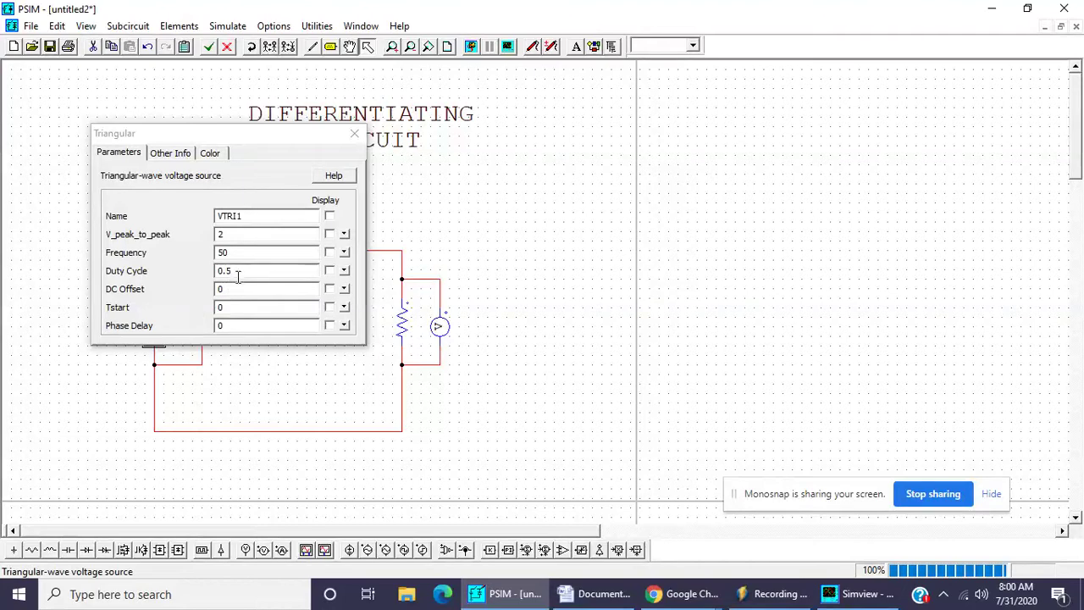
pyautogui.press('BackSpace')
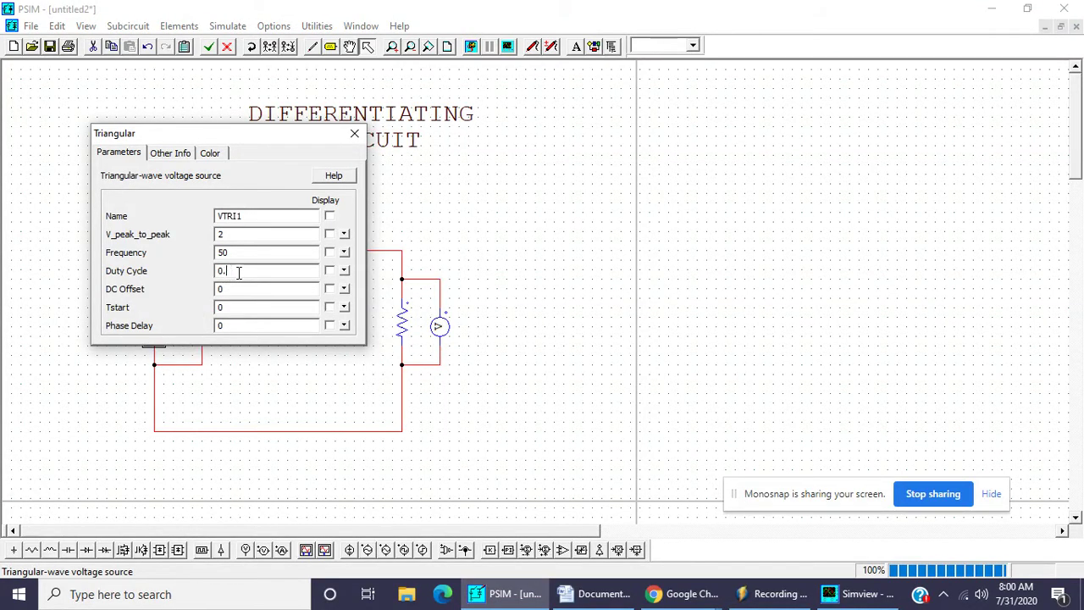
pyautogui.write('8')
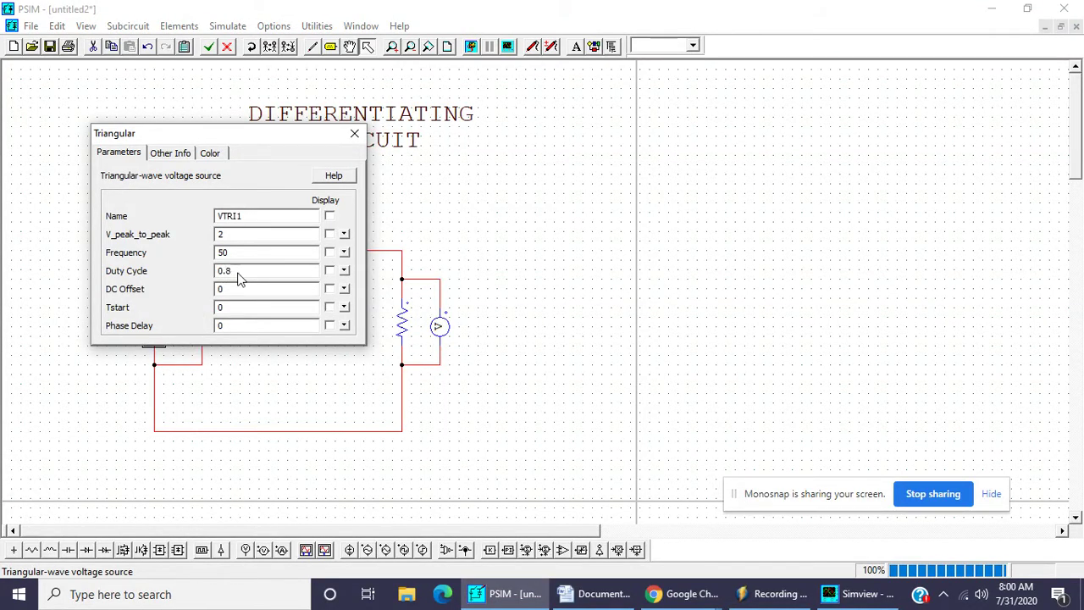
pyautogui.click(354, 133)
pyautogui.click(472, 47)
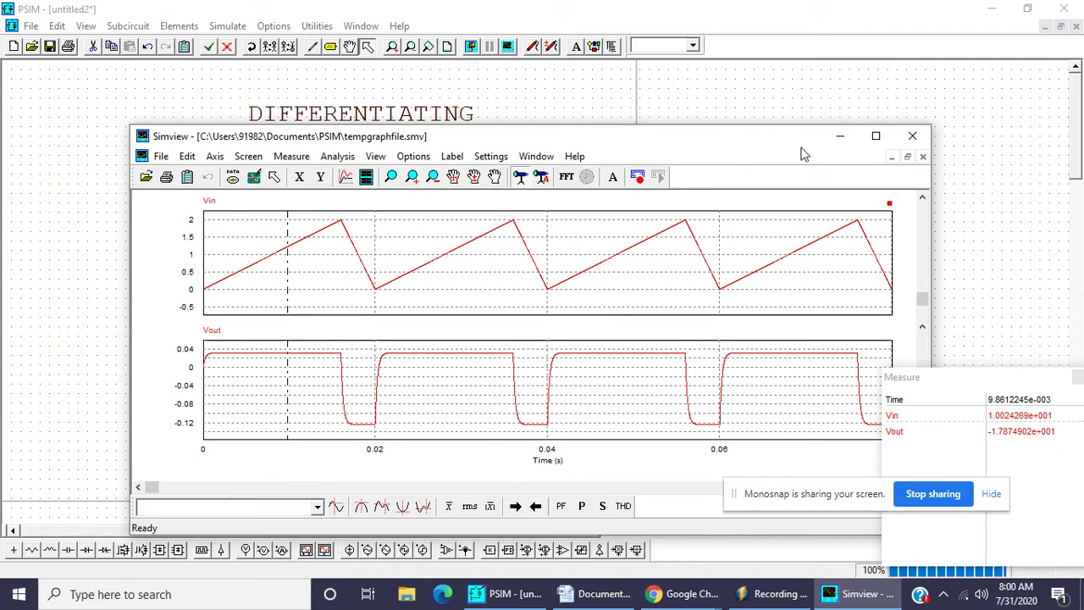
pyautogui.click(912, 135)
# Restore VTRI1's duty cycle to 0.5 and rerun the simulation.
pyautogui.doubleClick(147, 334)
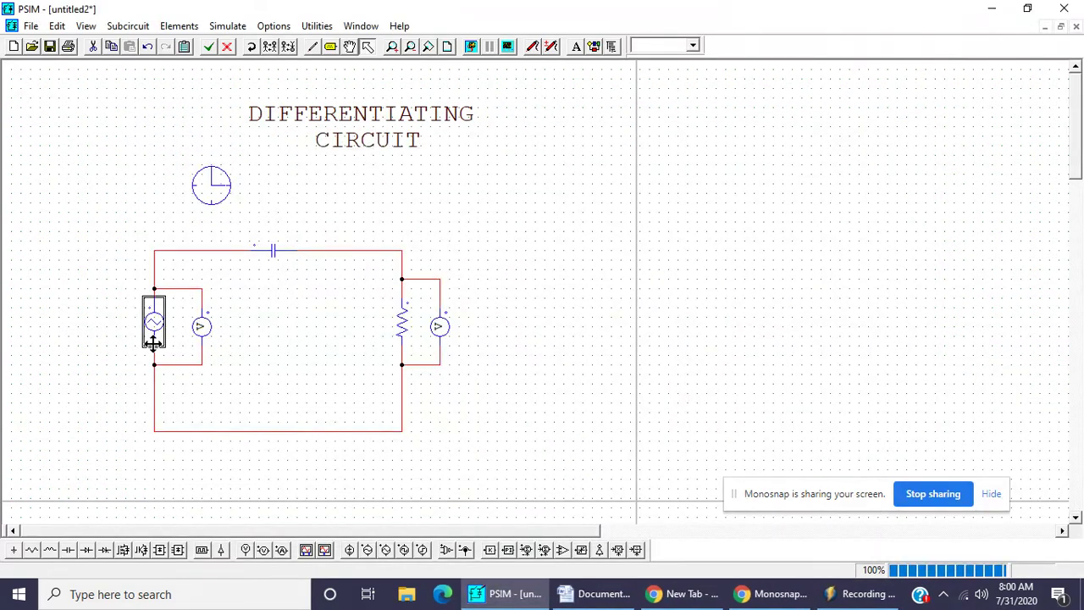
pyautogui.click(246, 269)
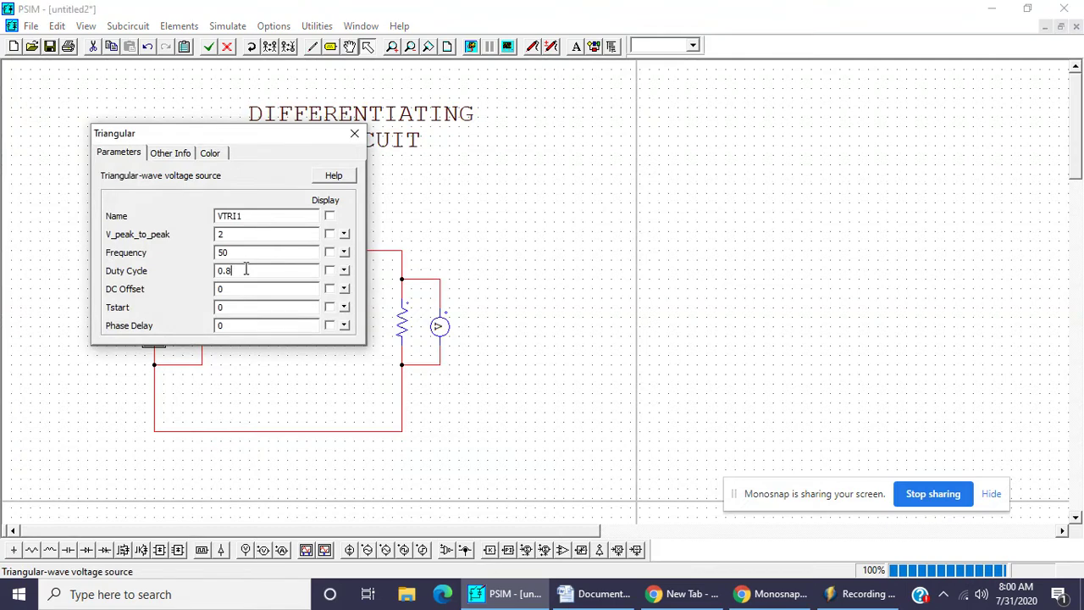
pyautogui.write('5')
pyautogui.click(354, 133)
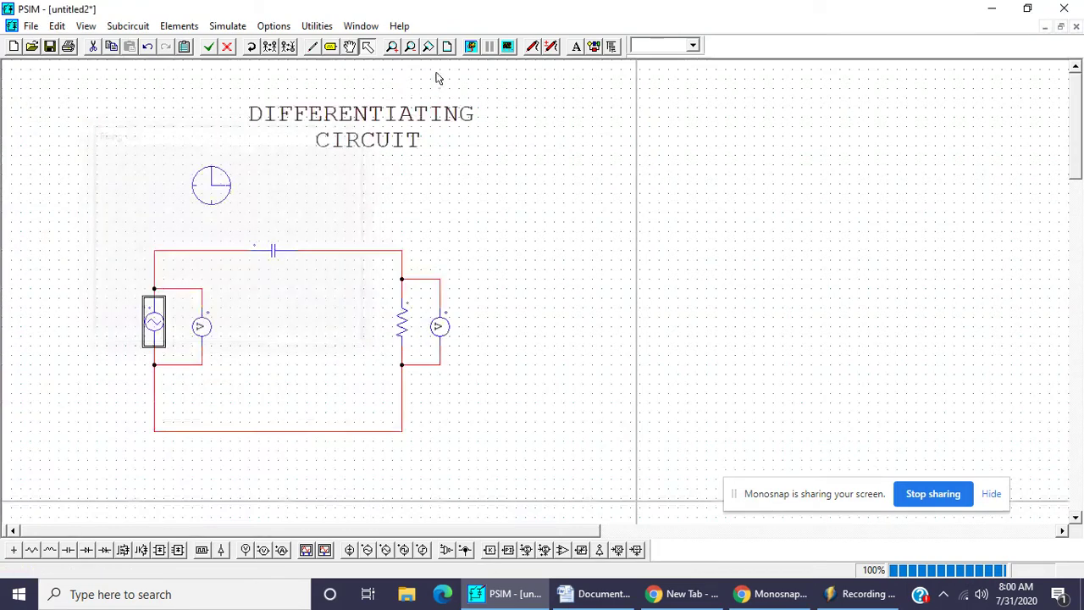
pyautogui.click(471, 46)
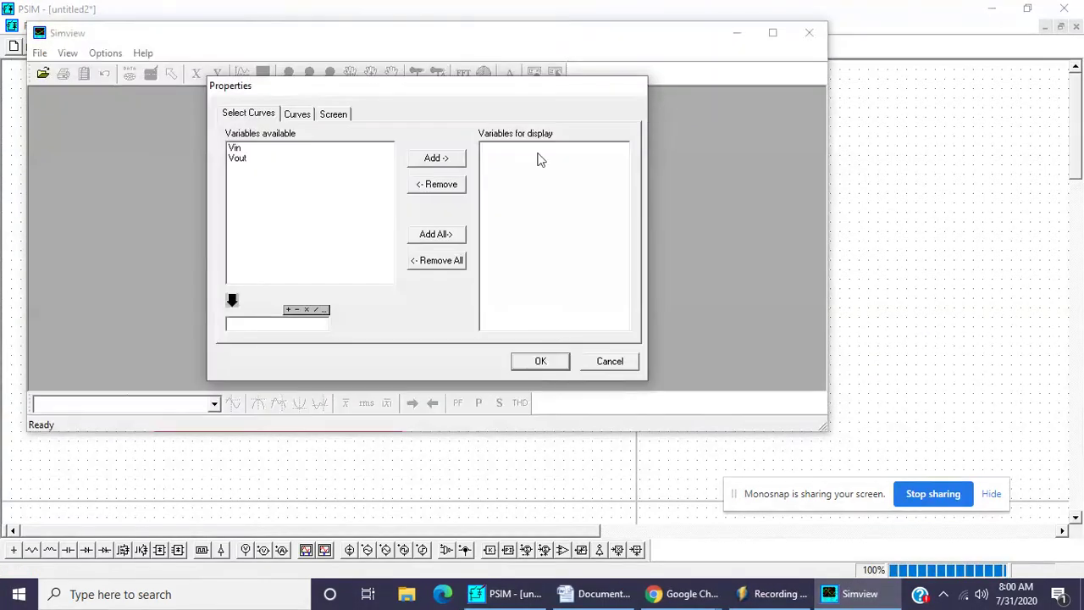
# Plot Vin in Simview and maximize the waveform window.
pyautogui.click(343, 149)
pyautogui.click(432, 160)
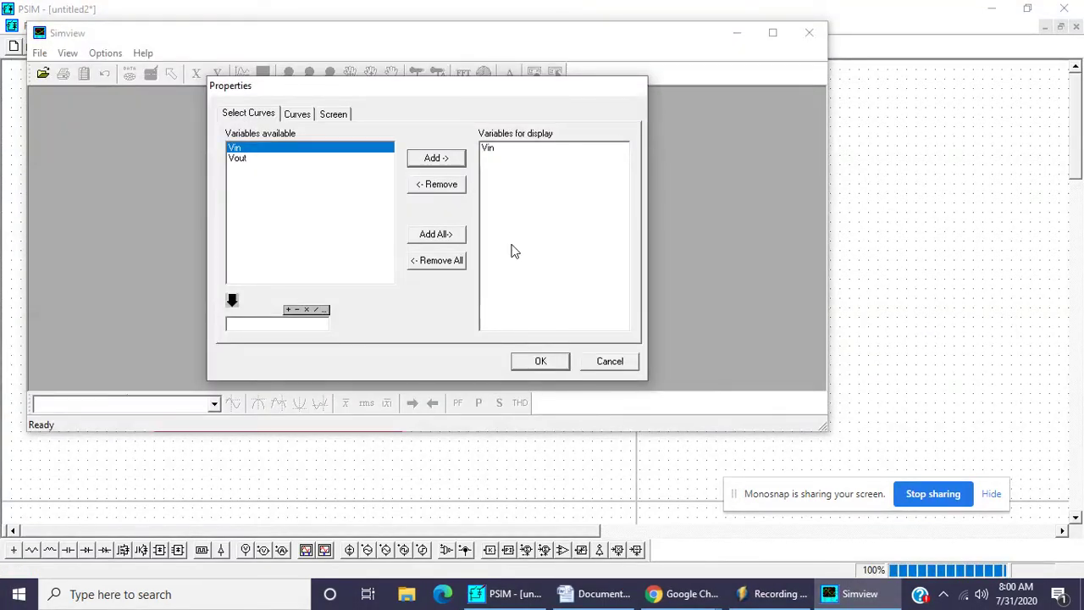
pyautogui.click(542, 361)
pyautogui.click(770, 33)
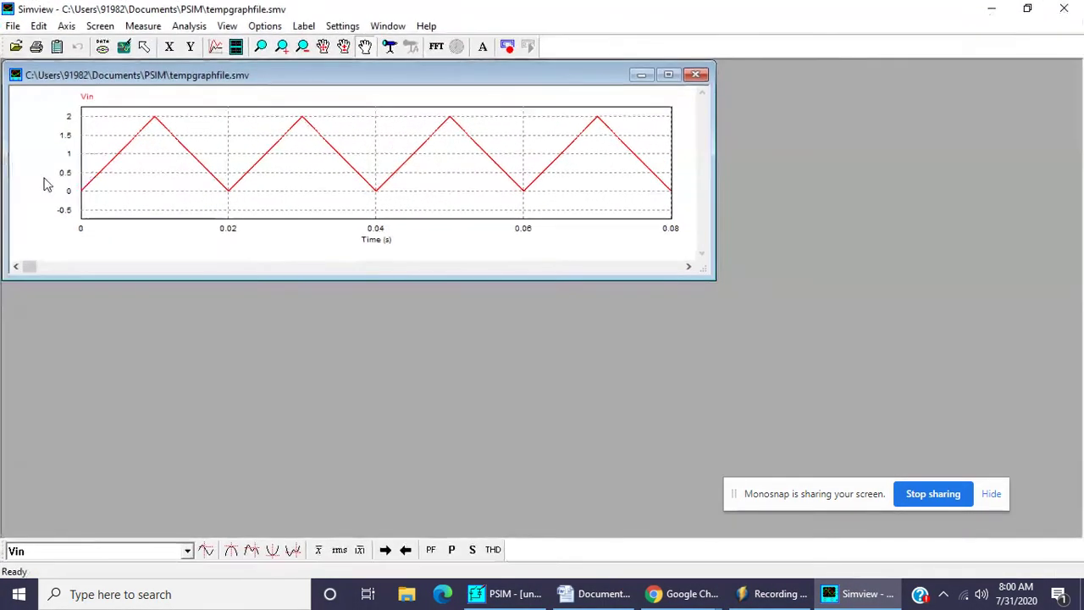
# Add a second screen showing Vout below Vin and fit the graphs to the window.
pyautogui.click(236, 47)
pyautogui.click(351, 218)
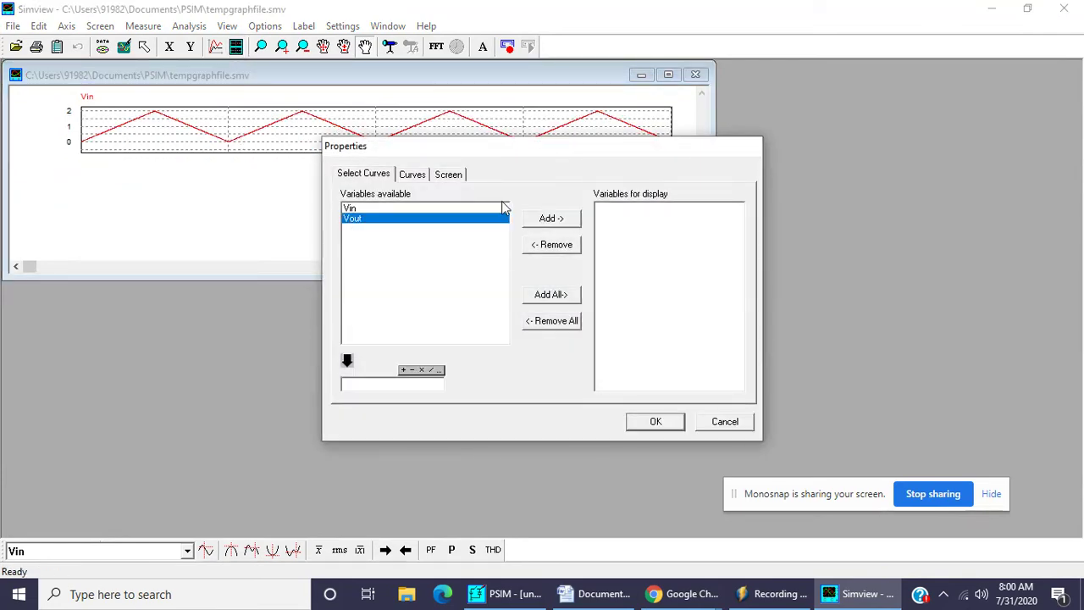
pyautogui.click(550, 218)
pyautogui.click(656, 421)
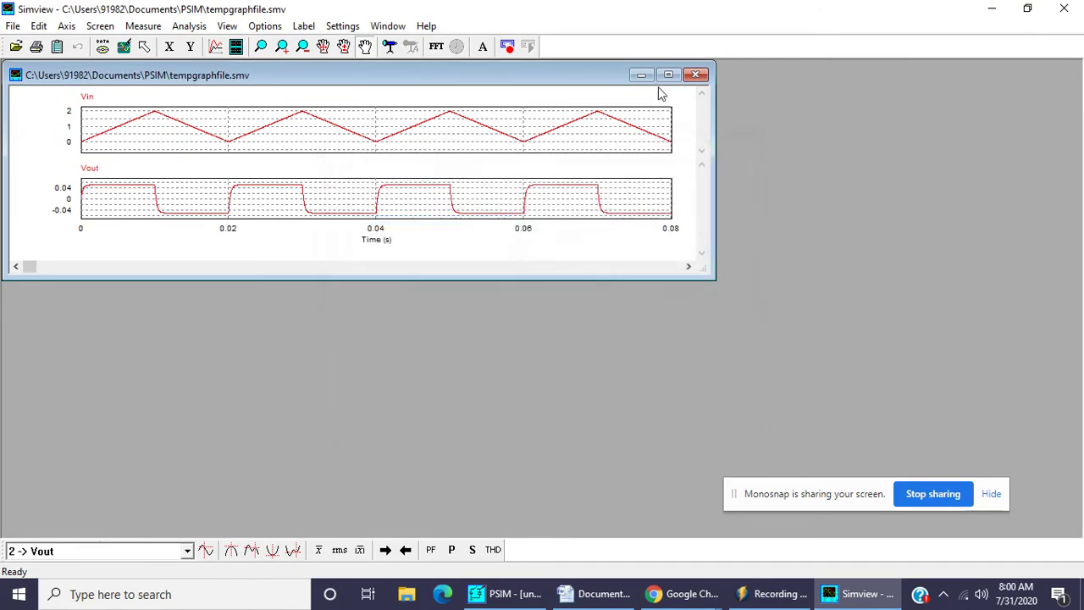
pyautogui.click(668, 75)
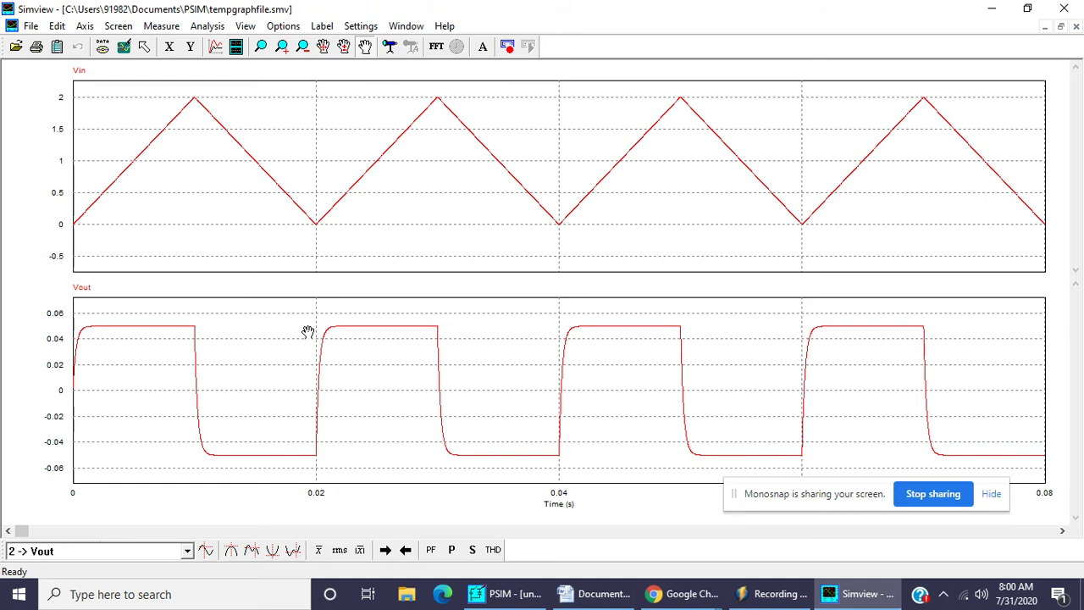